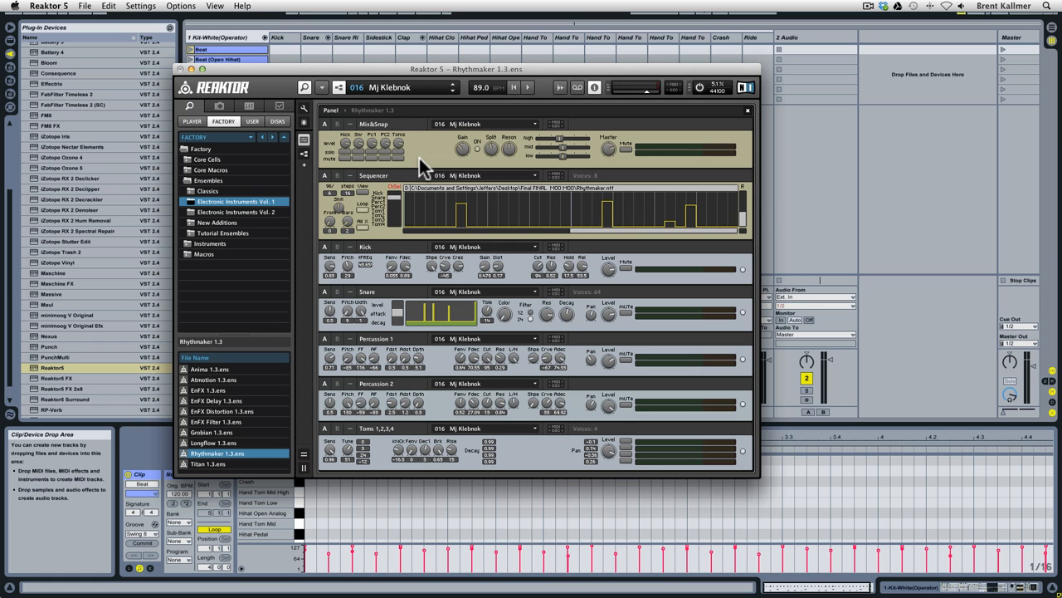
Audition the Mj Klebnok snapshot in the Rhythmaker ensemble and load snapshot 018 Bcengowsisnel.
{"action": "left_click", "coordinate": [418, 155]}
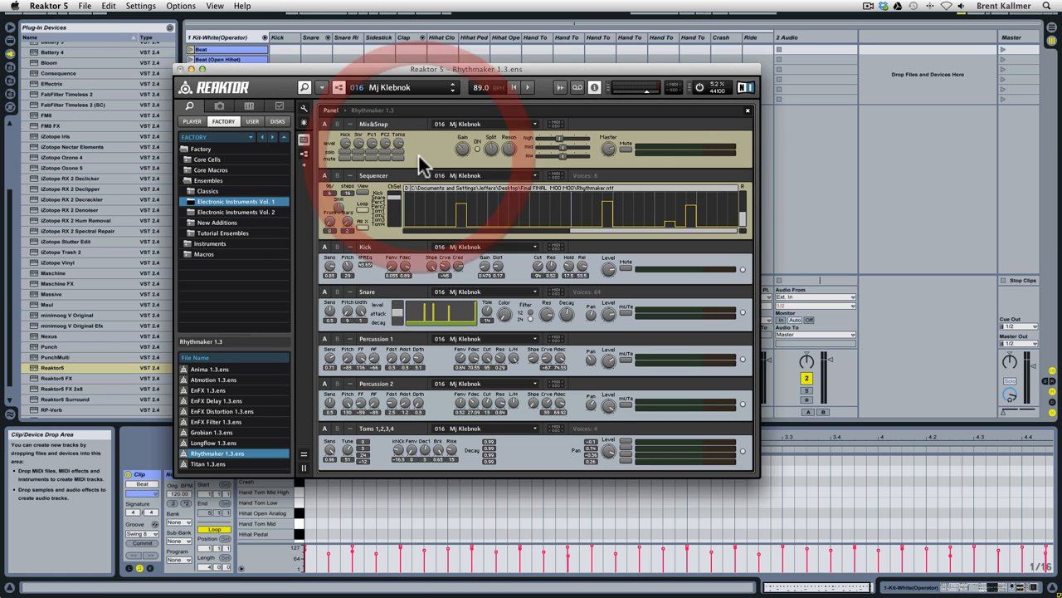
{"action": "key", "text": "space"}
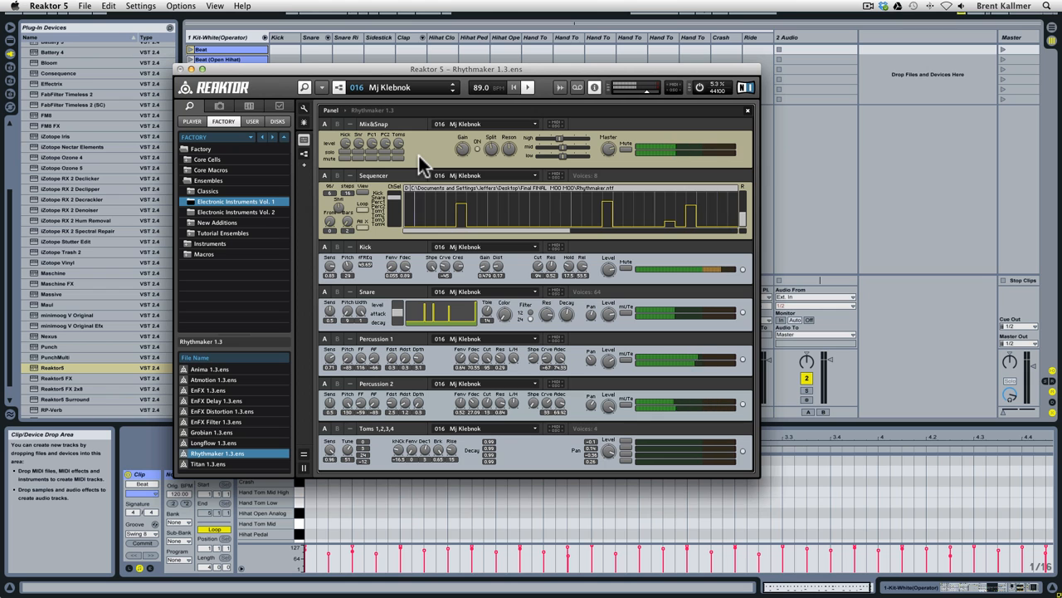
{"action": "left_click", "coordinate": [457, 88]}
{"action": "left_click", "coordinate": [457, 88]}
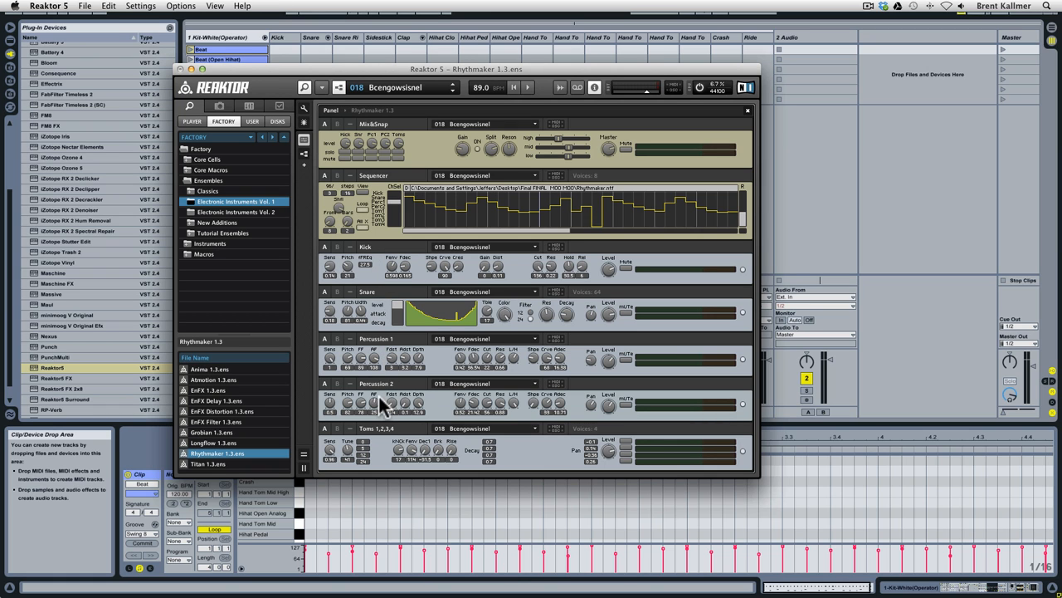
Select a different drum channel in Rhythmaker's Sequencer and switch on its View option.
{"action": "left_click", "coordinate": [385, 184]}
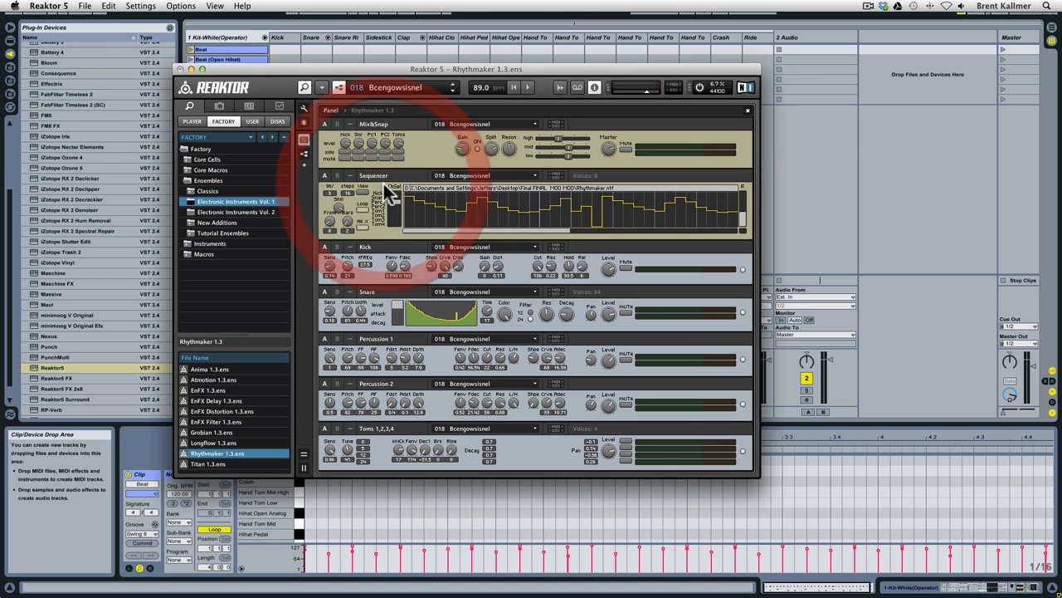
{"action": "left_click", "coordinate": [397, 200]}
{"action": "left_click_drag", "start_coordinate": [397, 200], "coordinate": [392, 197]}
{"action": "left_click", "coordinate": [370, 201]}
{"action": "left_click", "coordinate": [363, 193]}
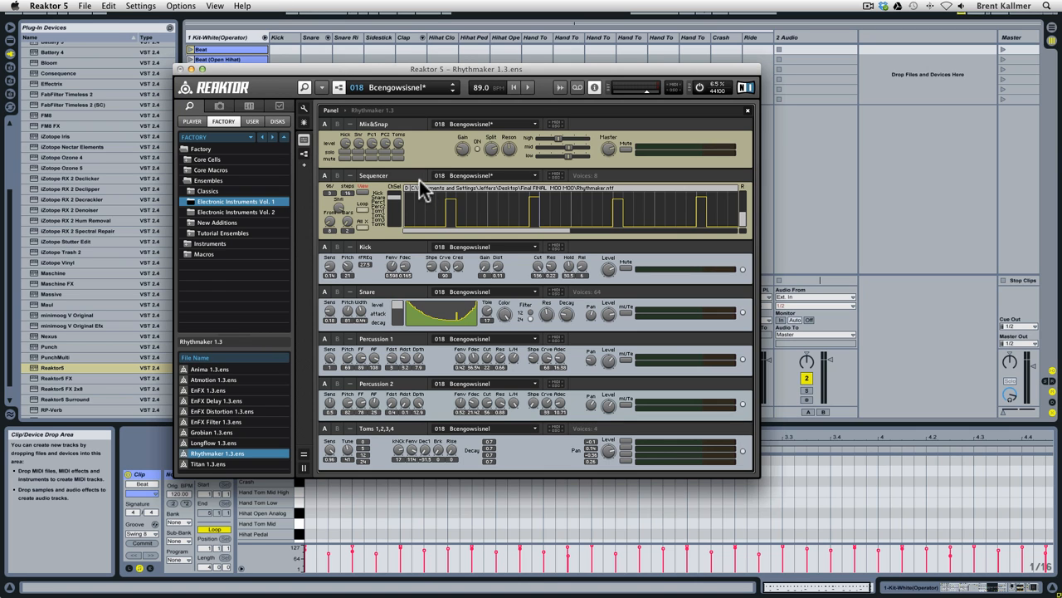
Switch to Ableton Live and find Straight Hop-135bpm.als among the Library's drum clips.
{"action": "left_click", "coordinate": [844, 235]}
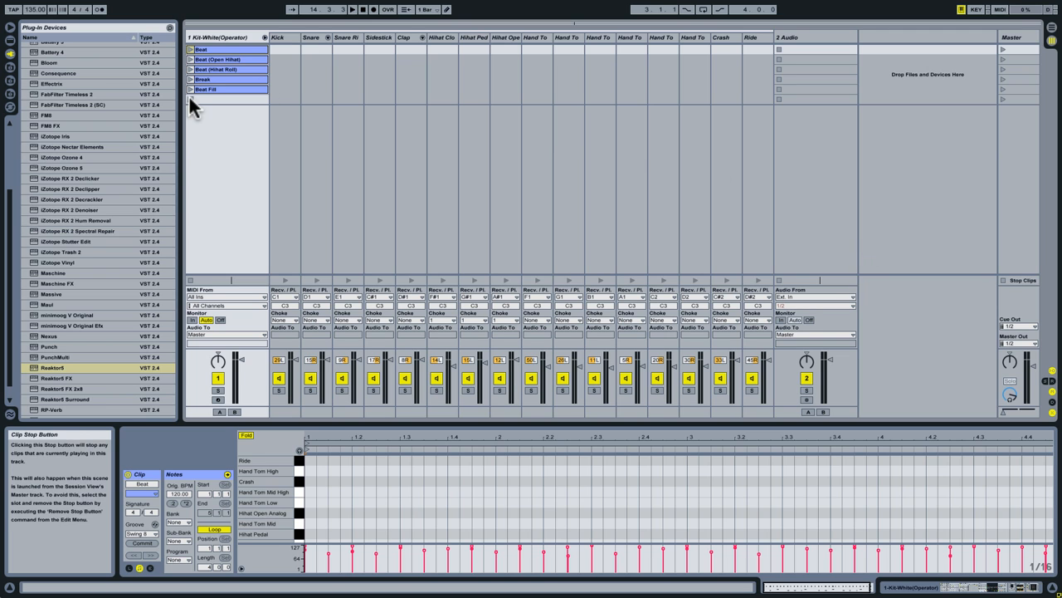
{"action": "left_click", "coordinate": [10, 40]}
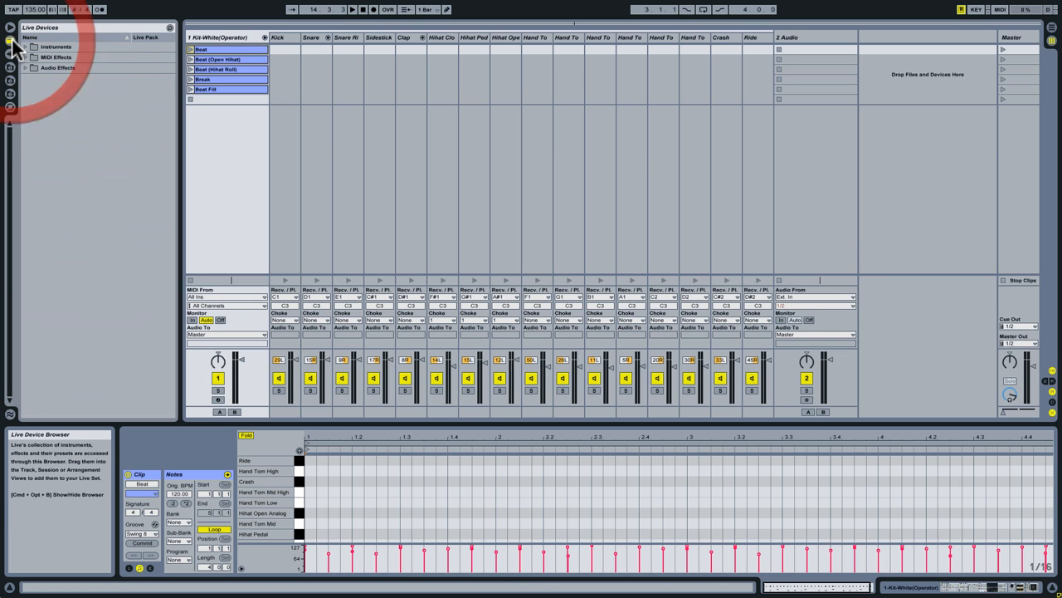
{"action": "left_click", "coordinate": [9, 67]}
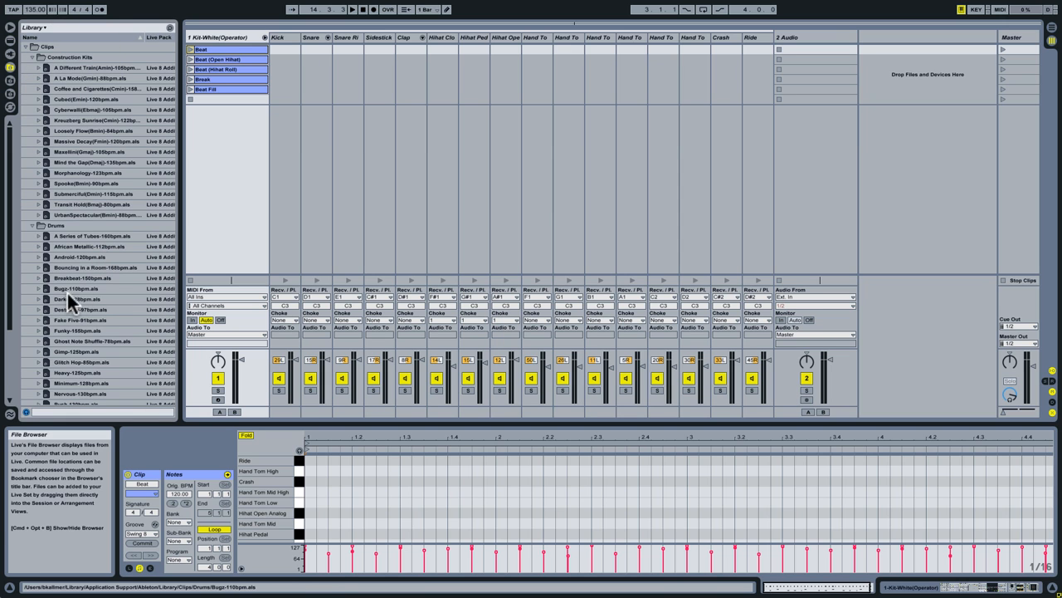
{"action": "scroll", "coordinate": [78, 332], "scroll_direction": "down", "scroll_amount": 3}
{"action": "scroll", "coordinate": [77, 339], "scroll_direction": "down", "scroll_amount": 2}
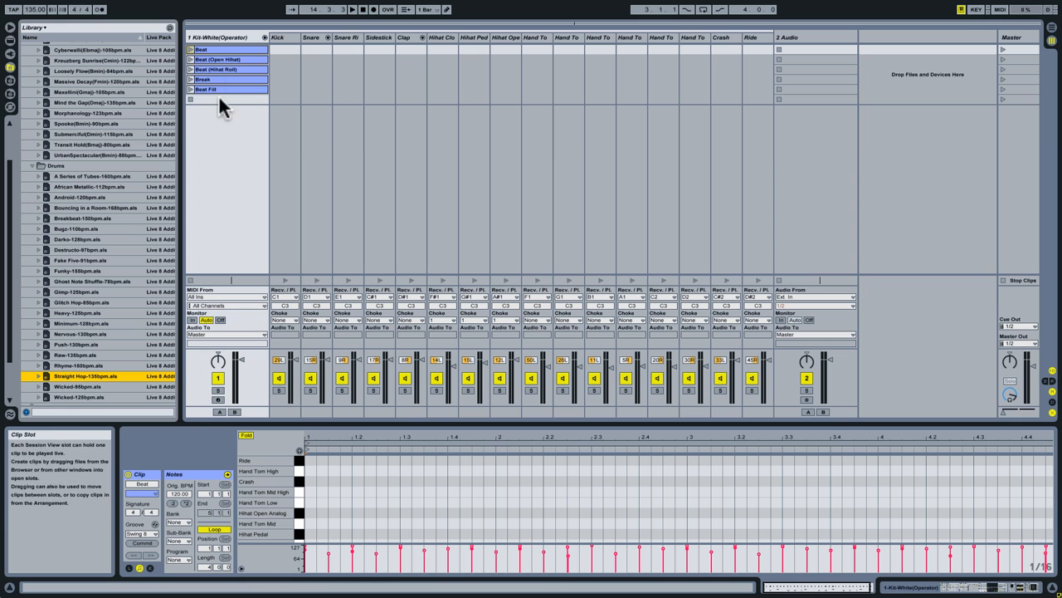
Audition the Kick, Sidestick, Snare, Clap and Snare Rim pads of the Kit-White(Operator) track and play its Beat scene.
{"action": "double_click", "coordinate": [239, 38]}
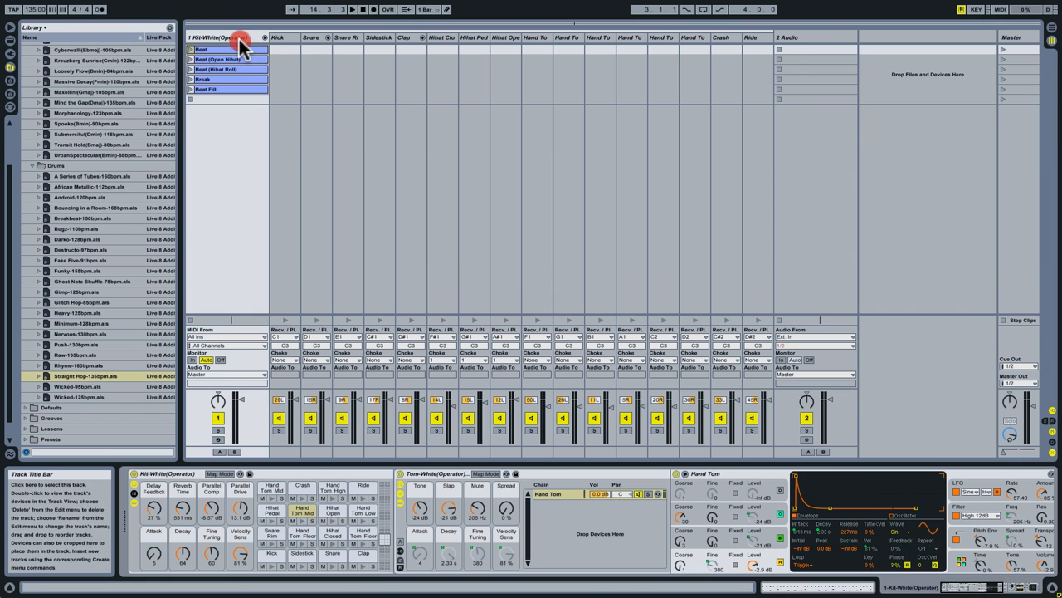
{"action": "left_click", "coordinate": [275, 556]}
{"action": "left_click", "coordinate": [302, 556]}
{"action": "left_click", "coordinate": [330, 557]}
{"action": "left_click", "coordinate": [363, 556]}
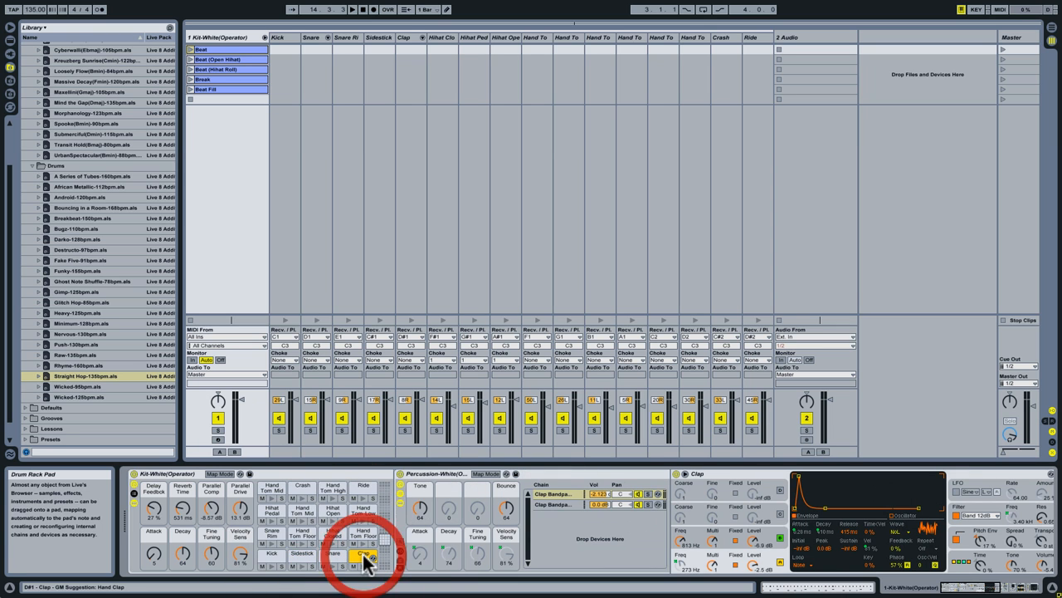
{"action": "left_click", "coordinate": [259, 531]}
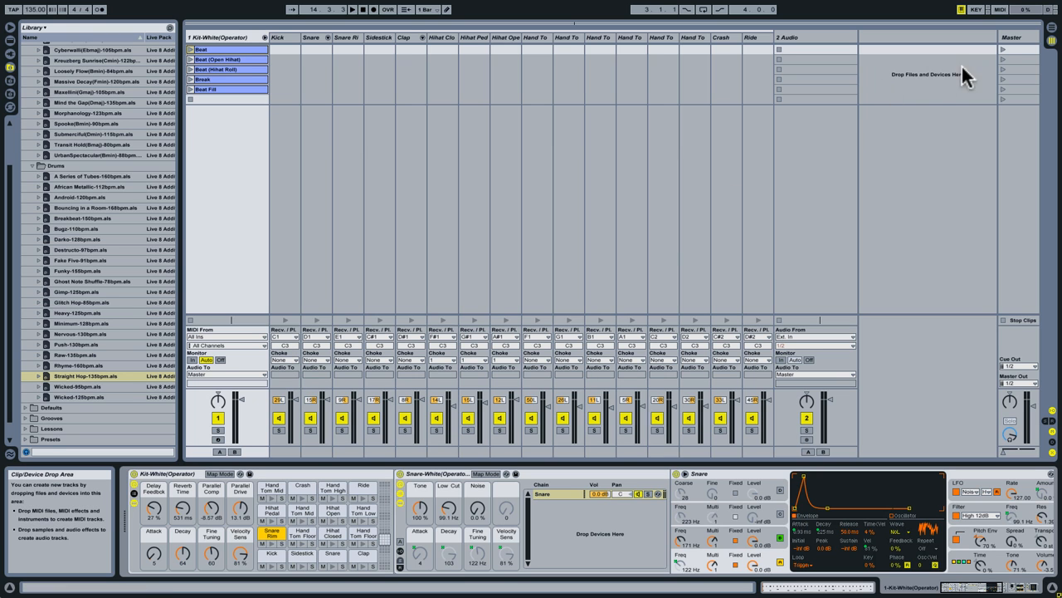
{"action": "left_click", "coordinate": [1000, 48]}
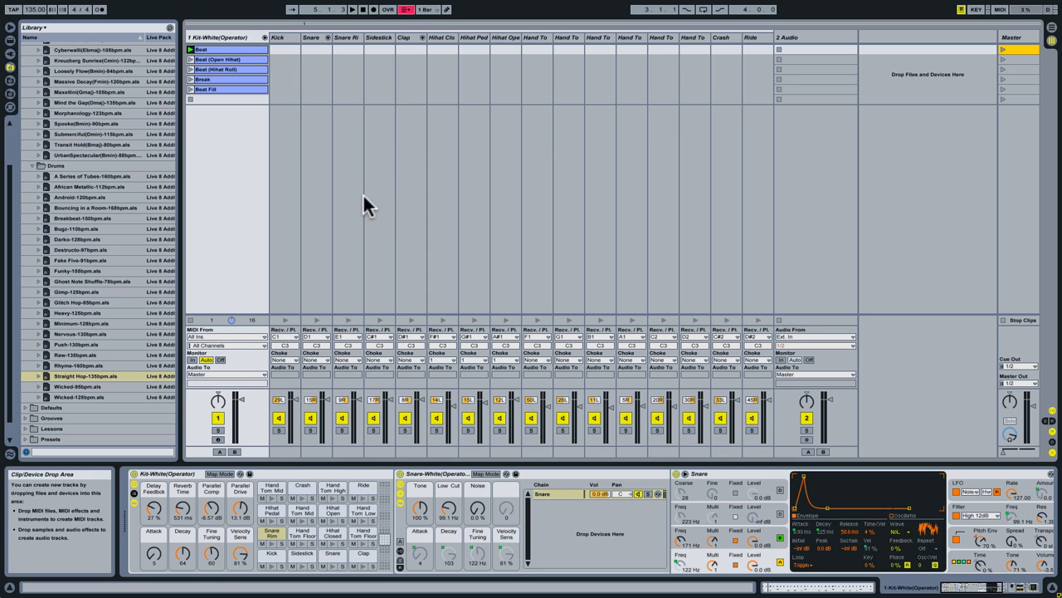
Insert a new MIDI track and place it before the Kit-White(Operator) track.
{"action": "left_click", "coordinate": [210, 36]}
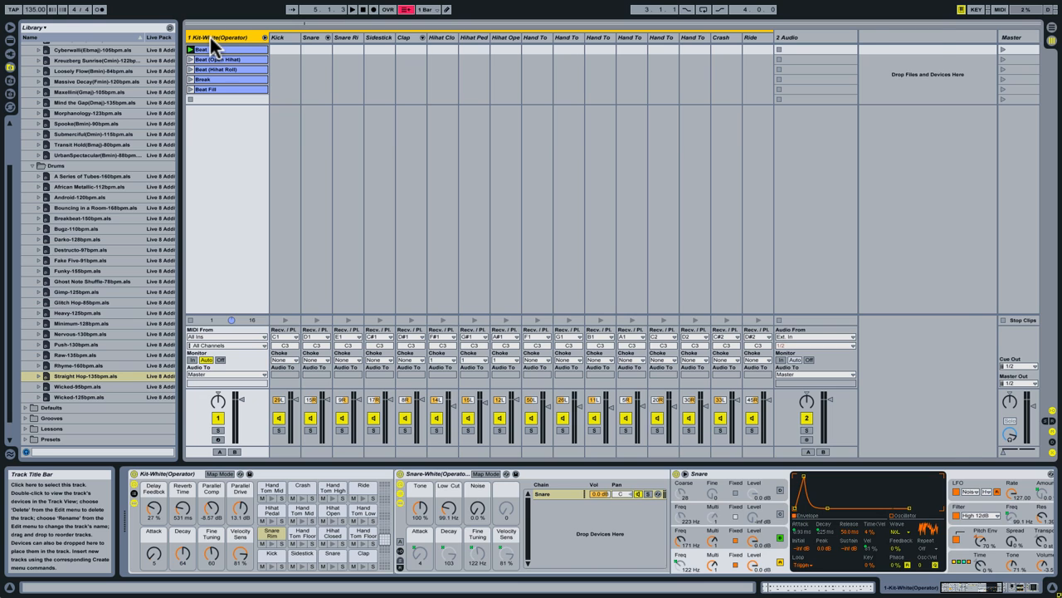
{"action": "key", "text": "ctrl+shift+t"}
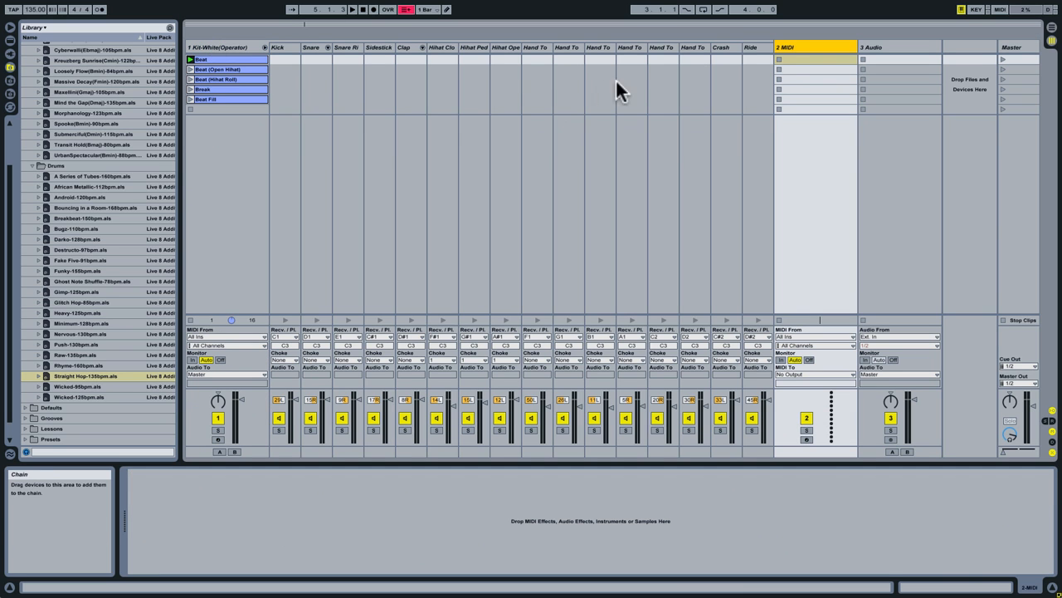
{"action": "left_click_drag", "start_coordinate": [798, 42], "coordinate": [185, 43]}
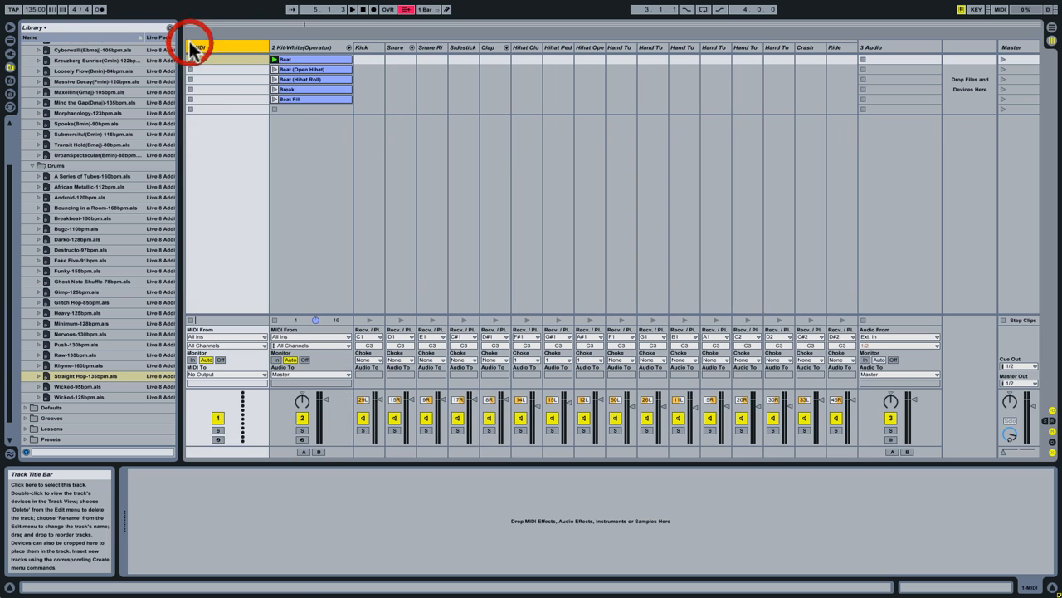
Load the Reaktor5 plug-in on the new MIDI track and open the Rhythmaker 1.3.ens ensemble in it.
{"action": "left_click", "coordinate": [10, 53]}
{"action": "left_click_drag", "start_coordinate": [32, 369], "coordinate": [221, 53]}
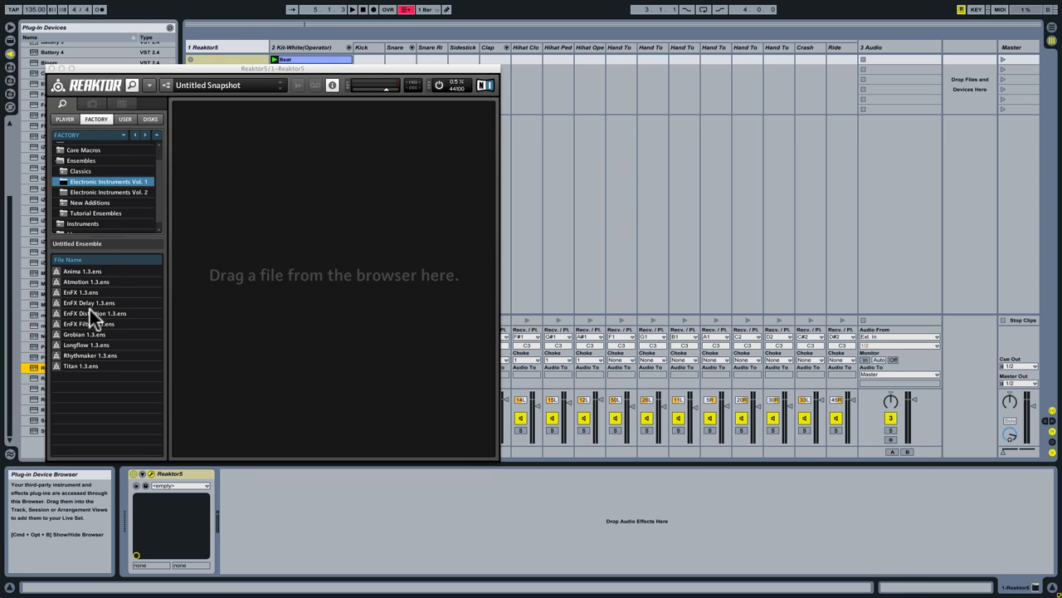
{"action": "double_click", "coordinate": [80, 354]}
{"action": "left_click_drag", "start_coordinate": [178, 71], "coordinate": [299, 86]}
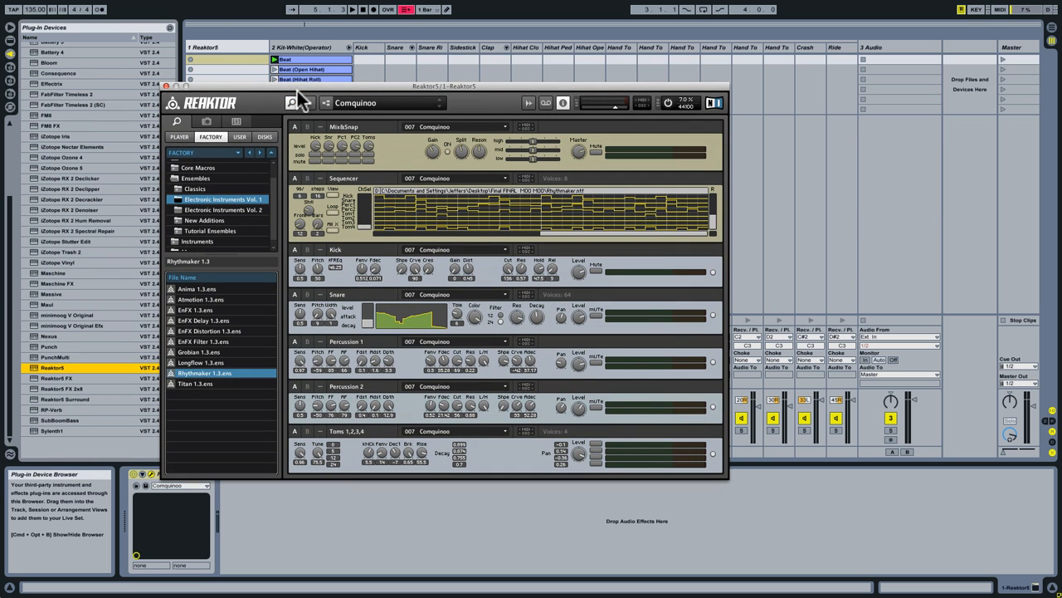
Copy all five clips, Beat through Beat Fill, from the Kit-White(Operator) track into the same slots of the Reaktor5 track.
{"action": "left_click", "coordinate": [318, 42]}
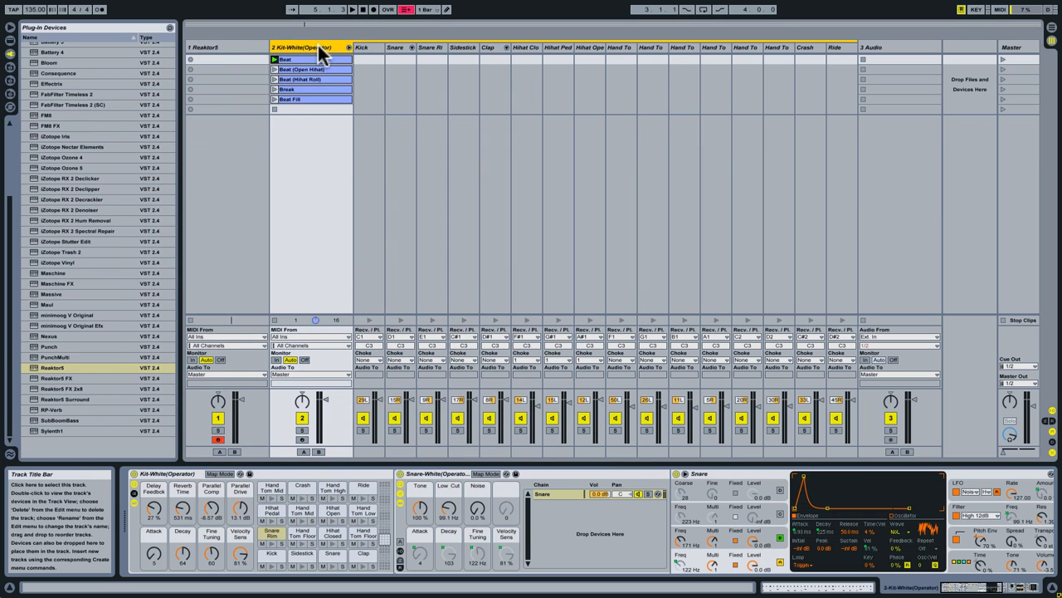
{"action": "left_click", "coordinate": [303, 99]}
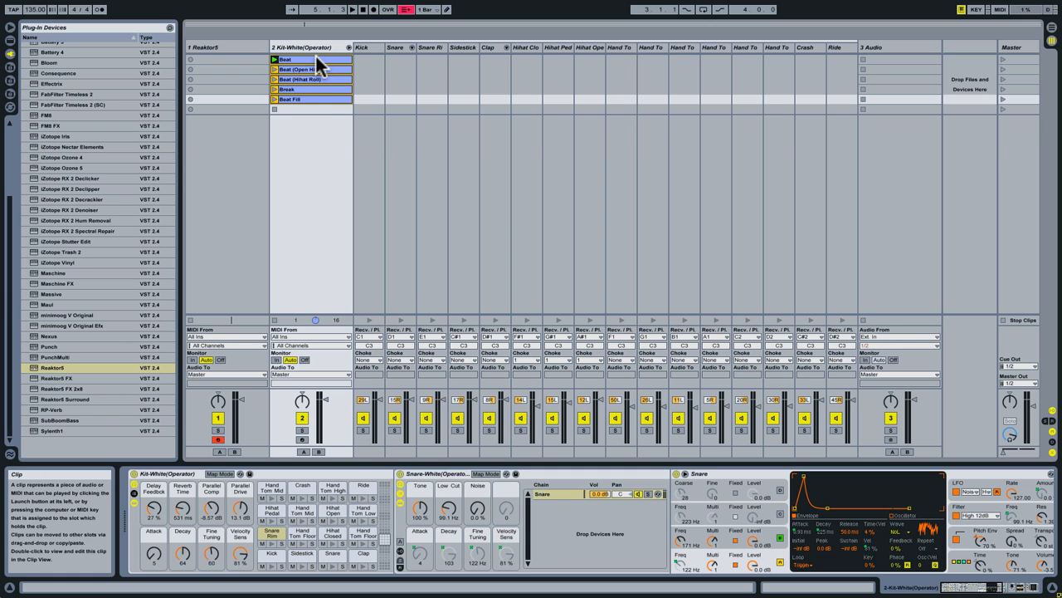
{"action": "left_click_drag", "start_coordinate": [316, 54], "coordinate": [247, 66]}
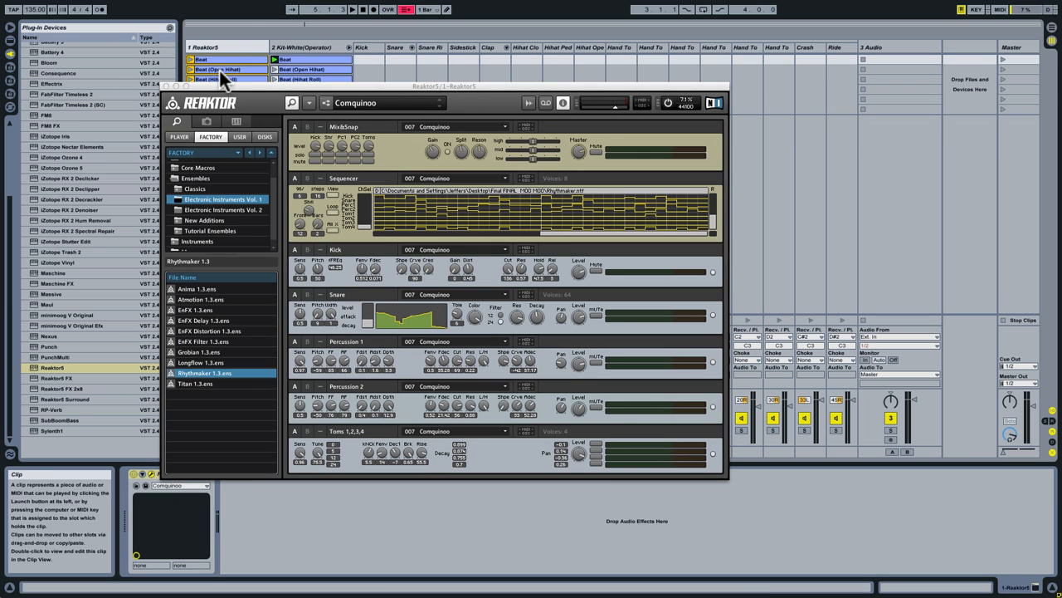
Assign the Reaktor5 track to crossfade A and Kit-White(Operator) to B, and set the crossfader fully to A.
{"action": "left_click_drag", "start_coordinate": [375, 89], "coordinate": [507, 49]}
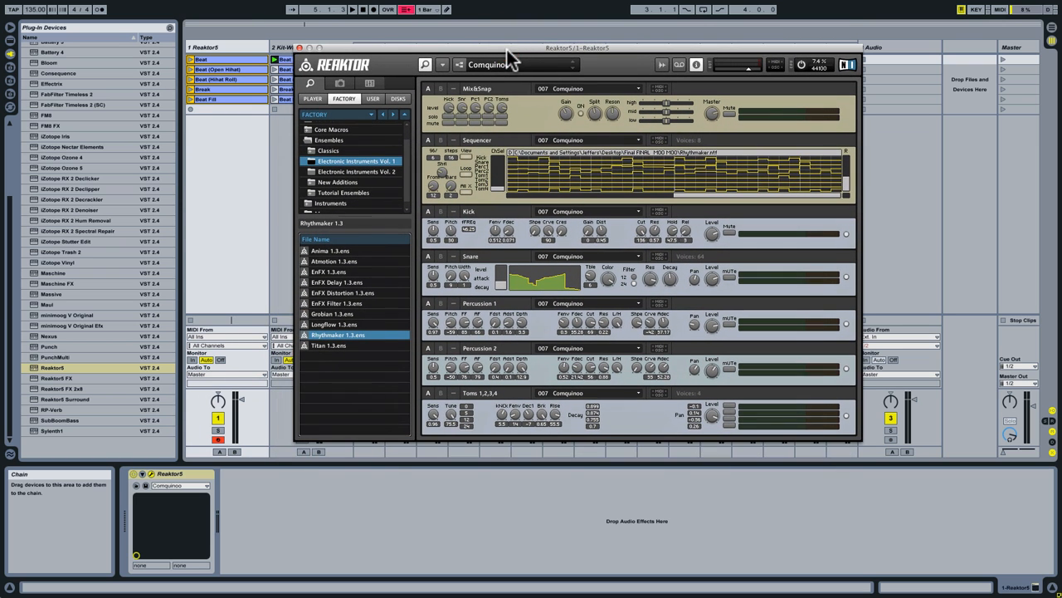
{"action": "left_click", "coordinate": [219, 452]}
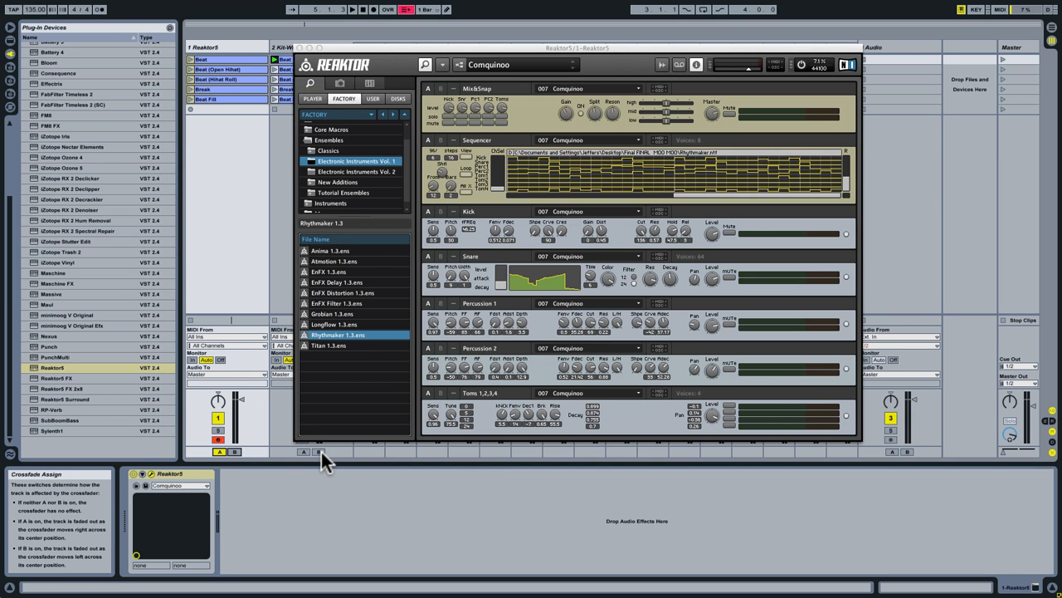
{"action": "left_click", "coordinate": [320, 452]}
{"action": "left_click_drag", "start_coordinate": [1004, 451], "coordinate": [1028, 451]}
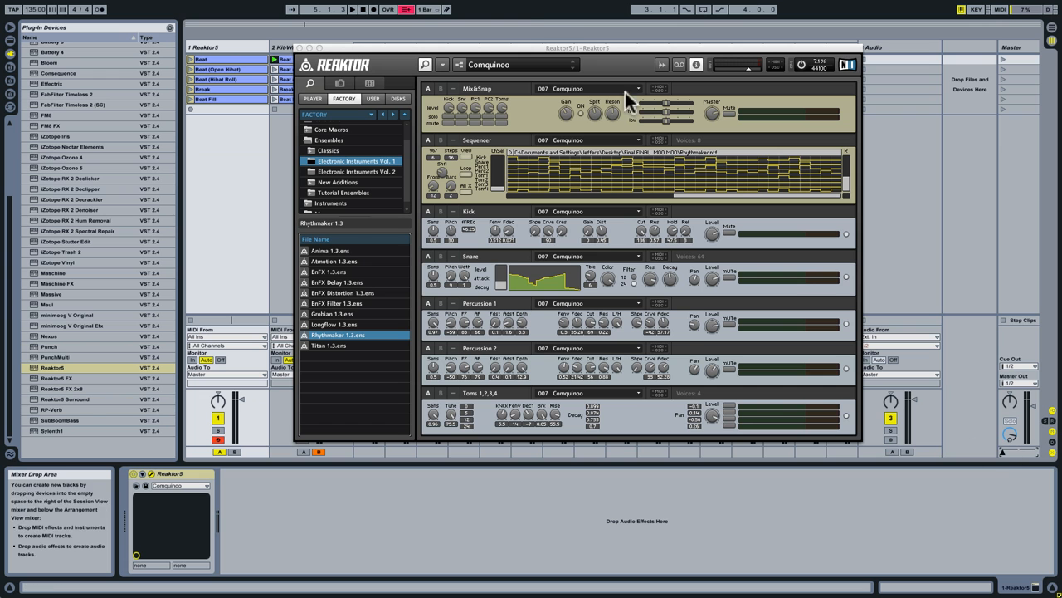
Show the notes of the Reaktor5 track's Beat clip and launch the Beat scene.
{"action": "left_click_drag", "start_coordinate": [472, 46], "coordinate": [430, 91]}
{"action": "left_click", "coordinate": [248, 59]}
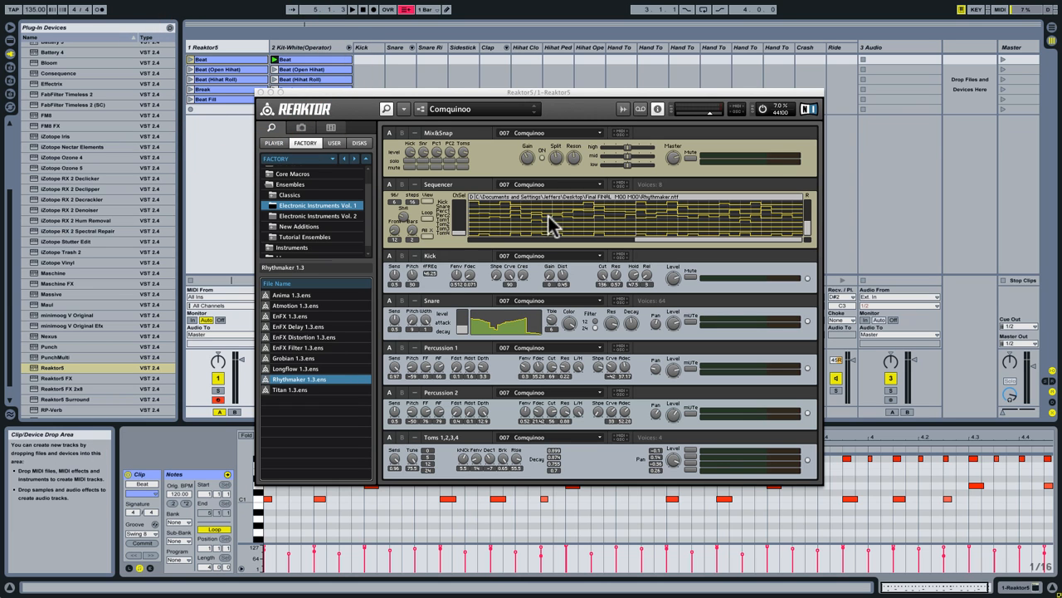
{"action": "left_click", "coordinate": [1004, 59]}
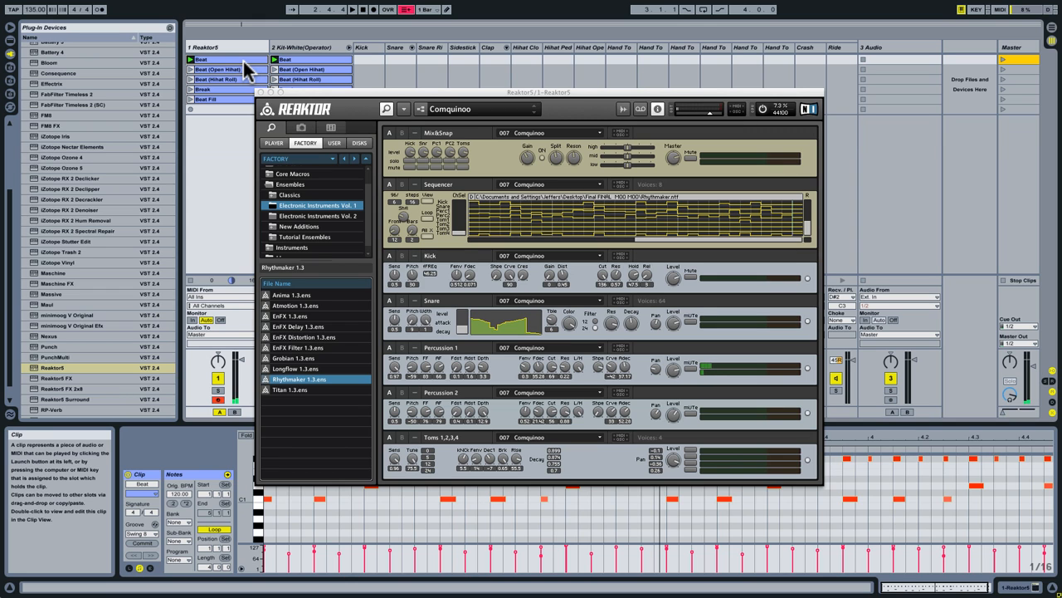
Open the function properties of Rhythmaker's Sequencer instrument and mute it.
{"action": "left_click", "coordinate": [423, 108]}
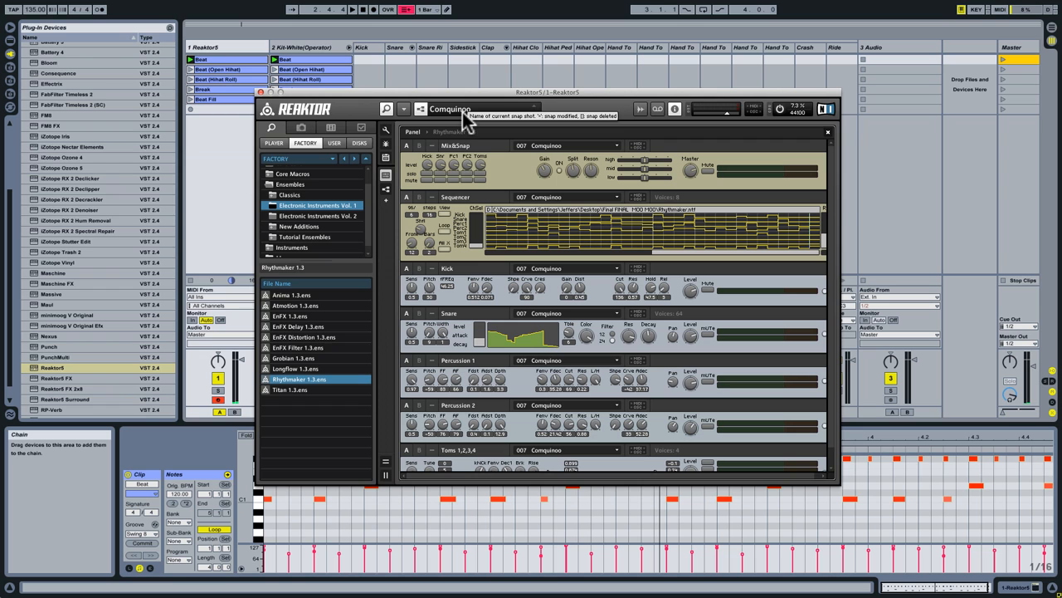
{"action": "left_click", "coordinate": [362, 129]}
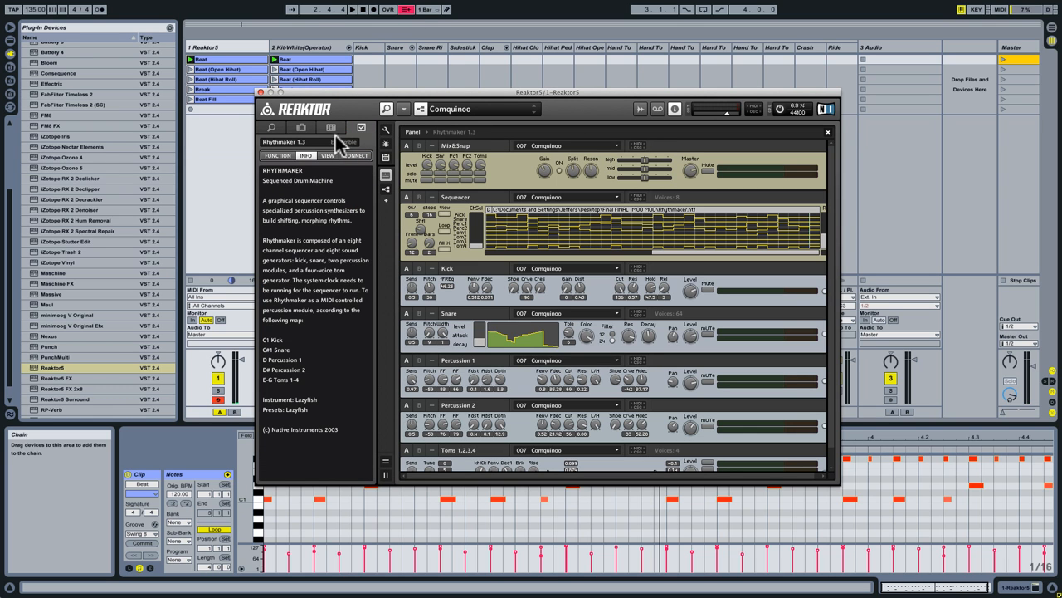
{"action": "left_click", "coordinate": [279, 157]}
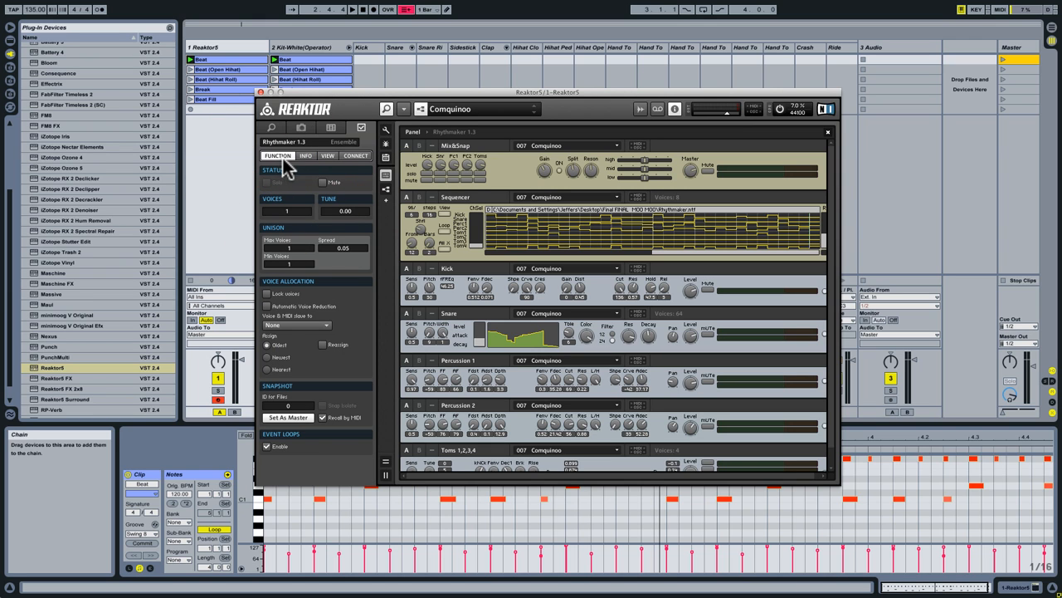
{"action": "left_click", "coordinate": [463, 195]}
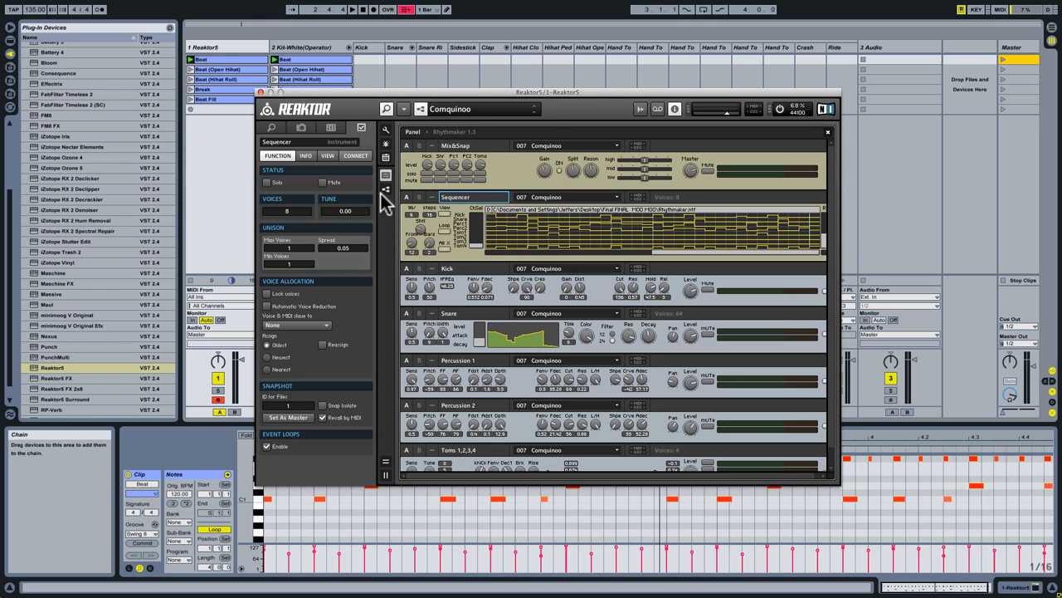
{"action": "left_click", "coordinate": [324, 182]}
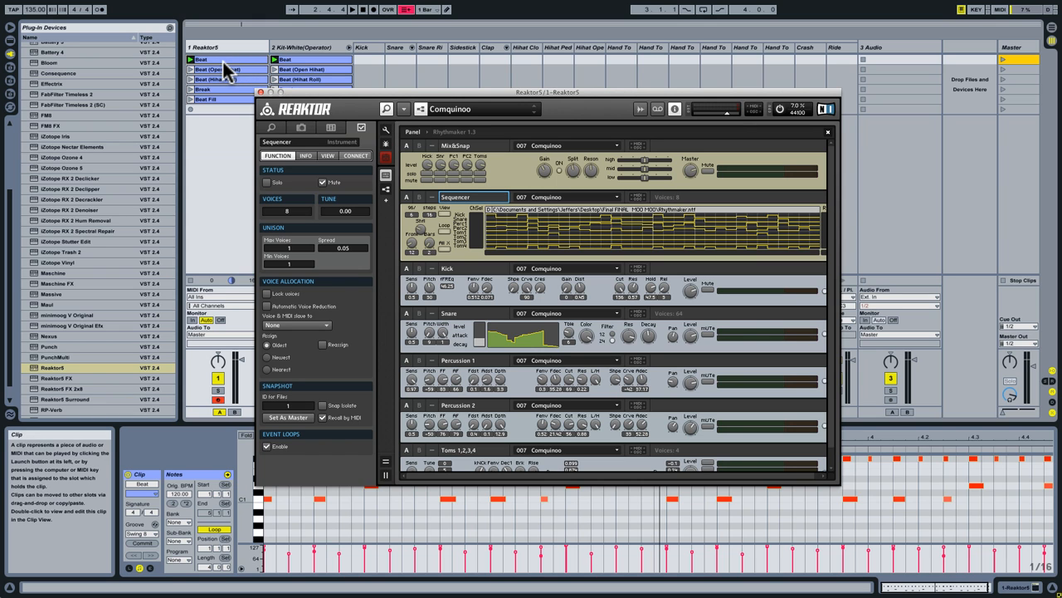
Play the Beat scene while moving the crossfader to compare both tracks, and select the Reaktor5 track's Beat clip.
{"action": "left_click", "coordinate": [1001, 60]}
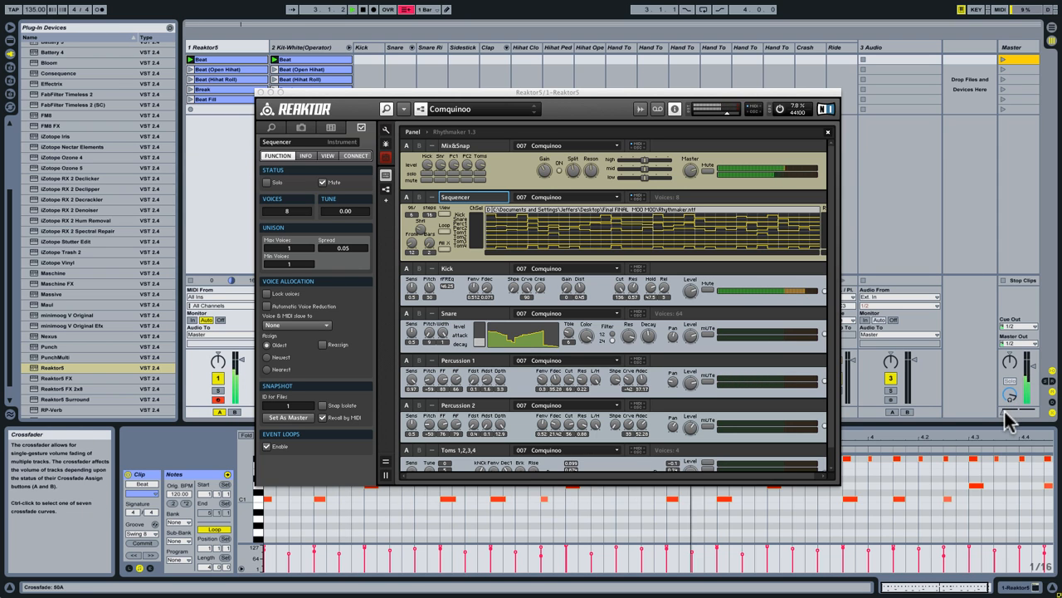
{"action": "mouse_move", "coordinate": [1003, 411]}
{"action": "left_mouse_down"}
{"action": "mouse_move", "coordinate": [1019, 411]}
{"action": "mouse_move", "coordinate": [1010, 412]}
{"action": "left_mouse_up"}
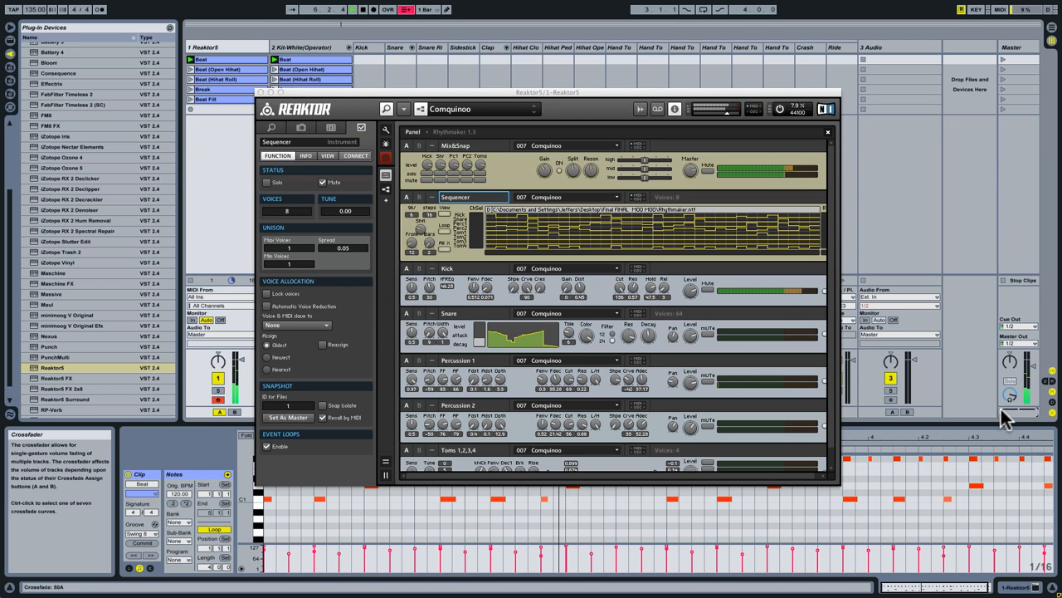
{"action": "left_click", "coordinate": [249, 59]}
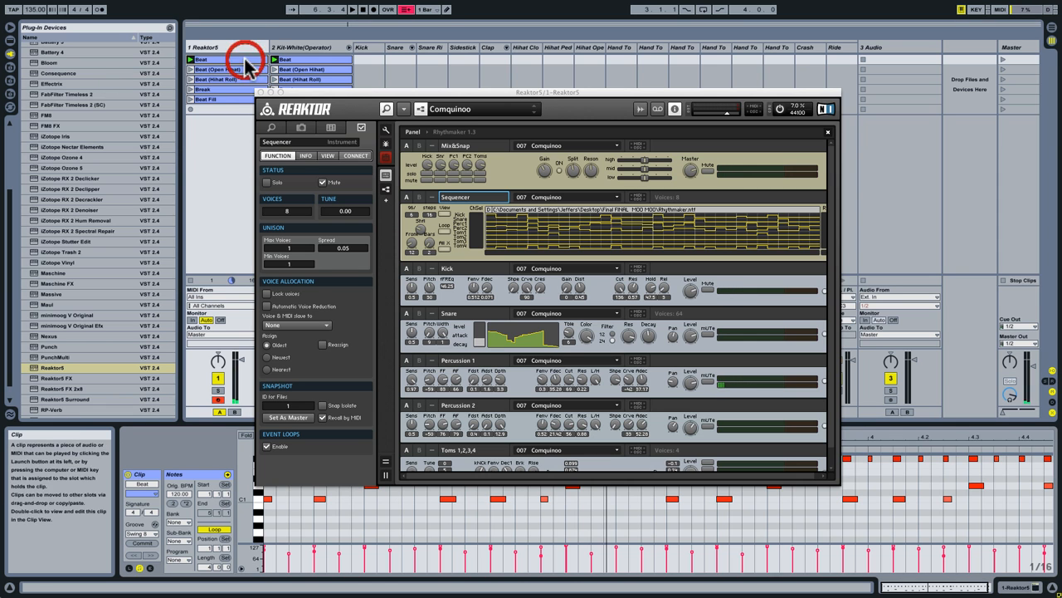
Move the Reaktor window off the Beat clip's piano roll and compare the sounds of its C#1 and D1 keys.
{"action": "left_click_drag", "start_coordinate": [304, 94], "coordinate": [348, 64]}
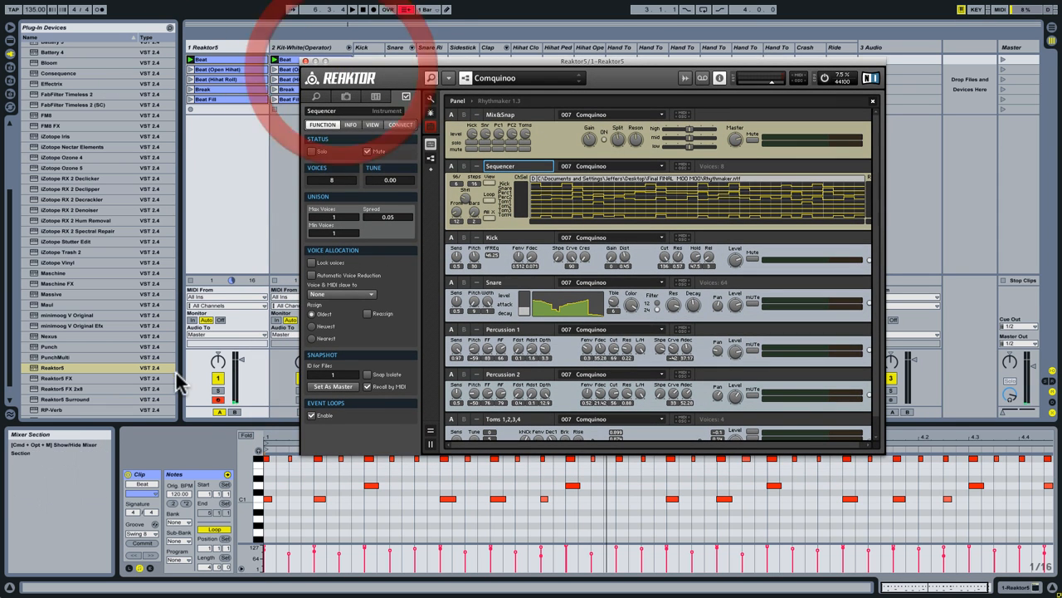
{"action": "left_click_drag", "start_coordinate": [247, 483], "coordinate": [247, 493]}
{"action": "left_click", "coordinate": [259, 496]}
{"action": "left_click", "coordinate": [258, 495]}
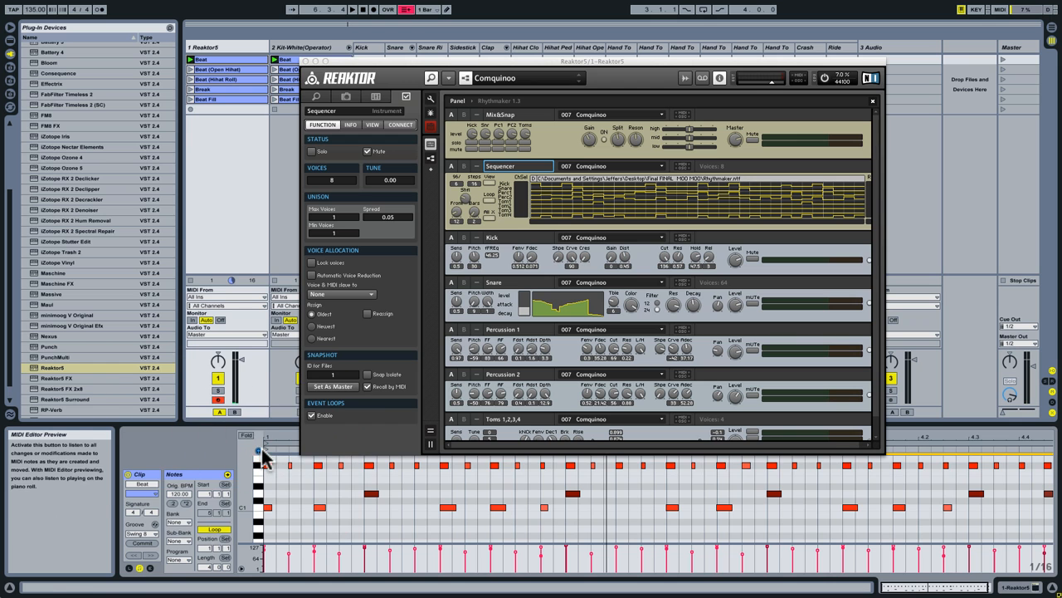
{"action": "left_click", "coordinate": [258, 495]}
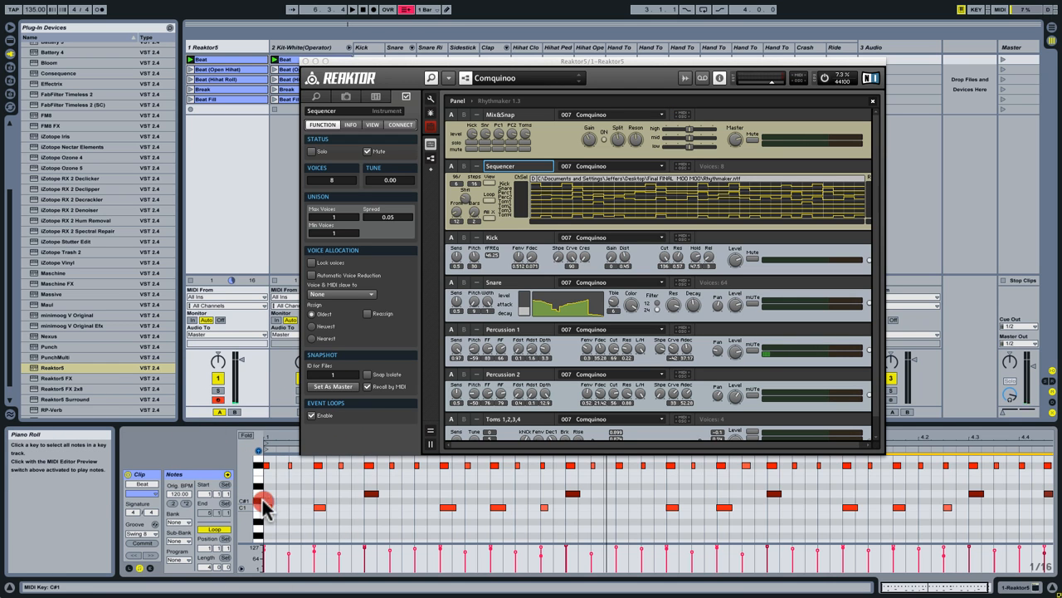
{"action": "left_click", "coordinate": [259, 497]}
{"action": "left_click", "coordinate": [259, 503]}
{"action": "left_click", "coordinate": [259, 498]}
{"action": "left_click", "coordinate": [259, 500]}
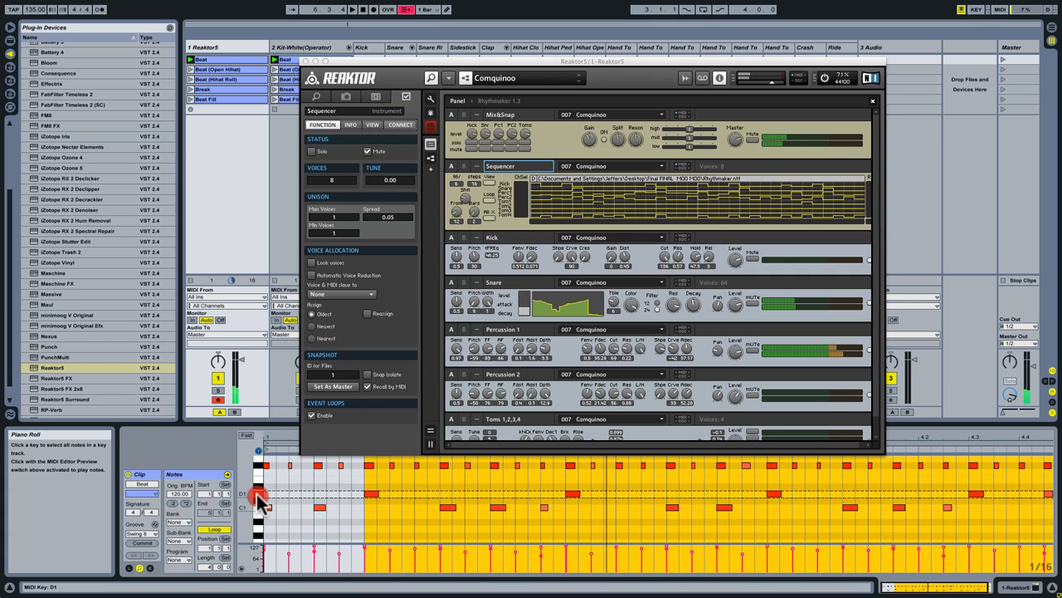
Transpose the Beat clip's D1 notes down one semitone to C#1 and its F#1 notes down four semitones to D1.
{"action": "left_click", "coordinate": [257, 495]}
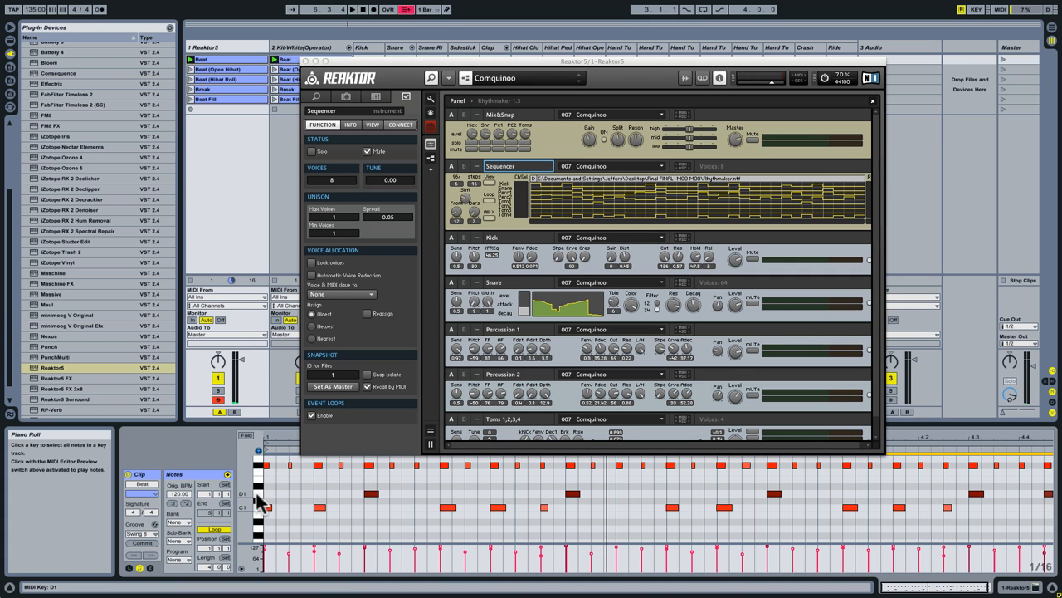
{"action": "key", "text": "Down"}
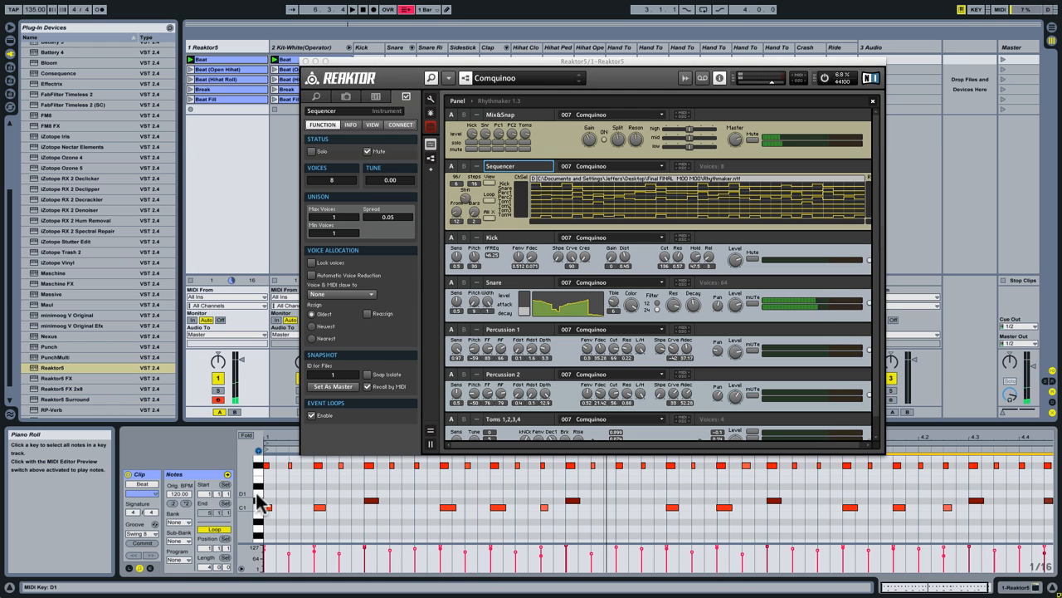
{"action": "left_click", "coordinate": [261, 466]}
{"action": "left_click", "coordinate": [260, 466]}
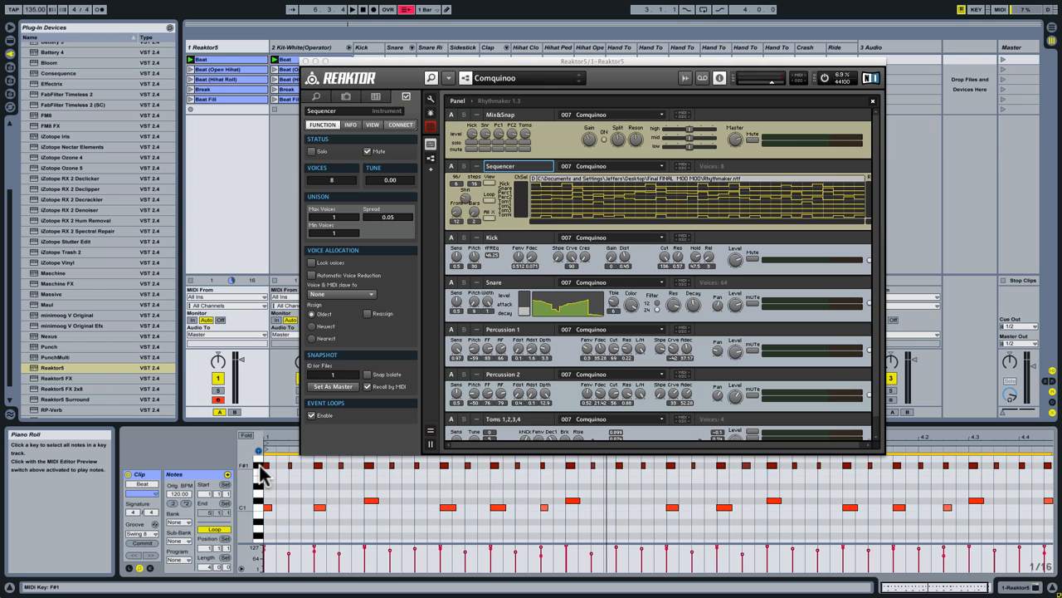
{"action": "key", "text": "Down"}
{"action": "key", "text": "Down"}
{"action": "key", "text": "Down"}
{"action": "key", "text": "Down"}
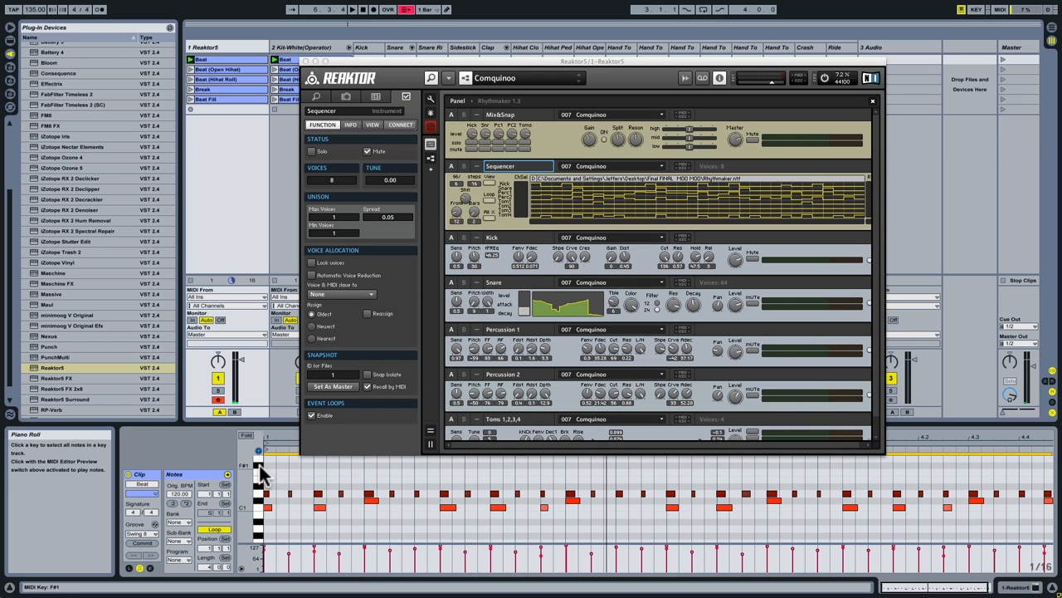
Check the Beat clip's C1 notes, select all of its notes, and play the remapped beat.
{"action": "mouse_move", "coordinate": [247, 488]}
{"action": "left_mouse_down"}
{"action": "mouse_move", "coordinate": [247, 515]}
{"action": "mouse_move", "coordinate": [246, 497]}
{"action": "left_mouse_up"}
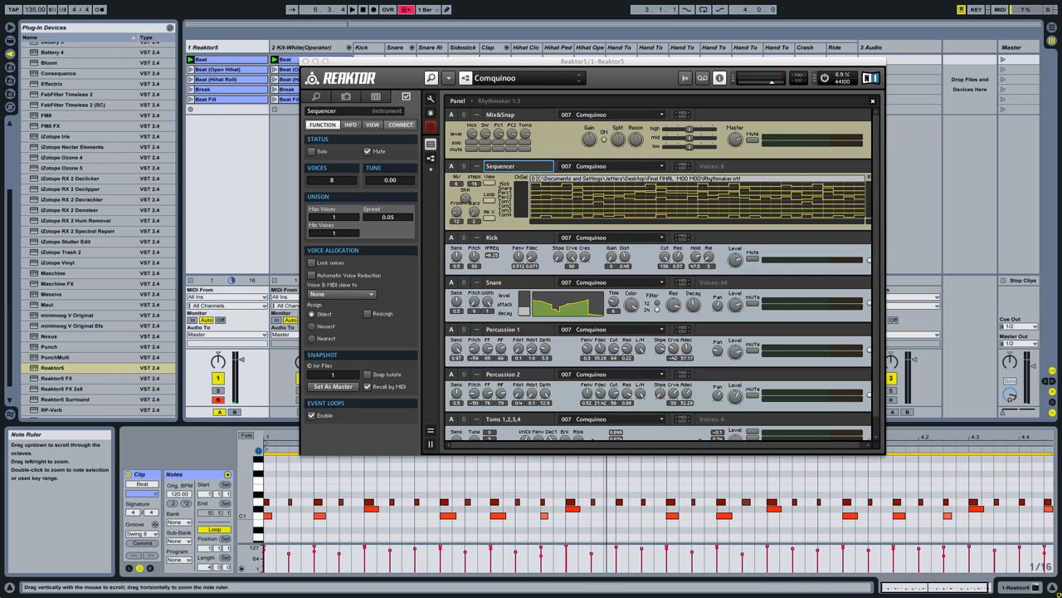
{"action": "left_click", "coordinate": [258, 523]}
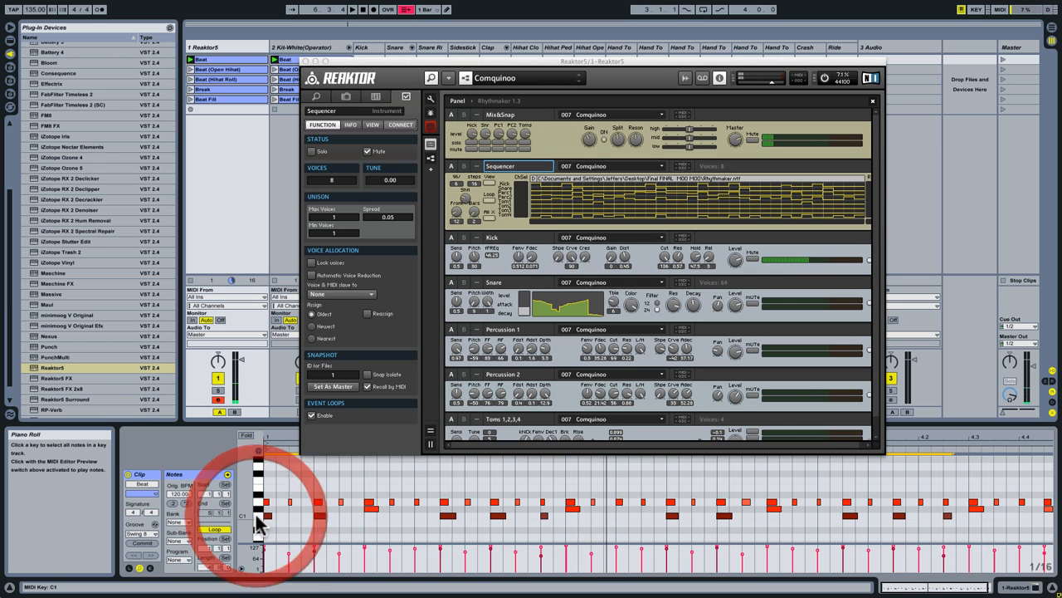
{"action": "left_click", "coordinate": [259, 465]}
{"action": "left_click_drag", "start_coordinate": [259, 470], "coordinate": [244, 497]}
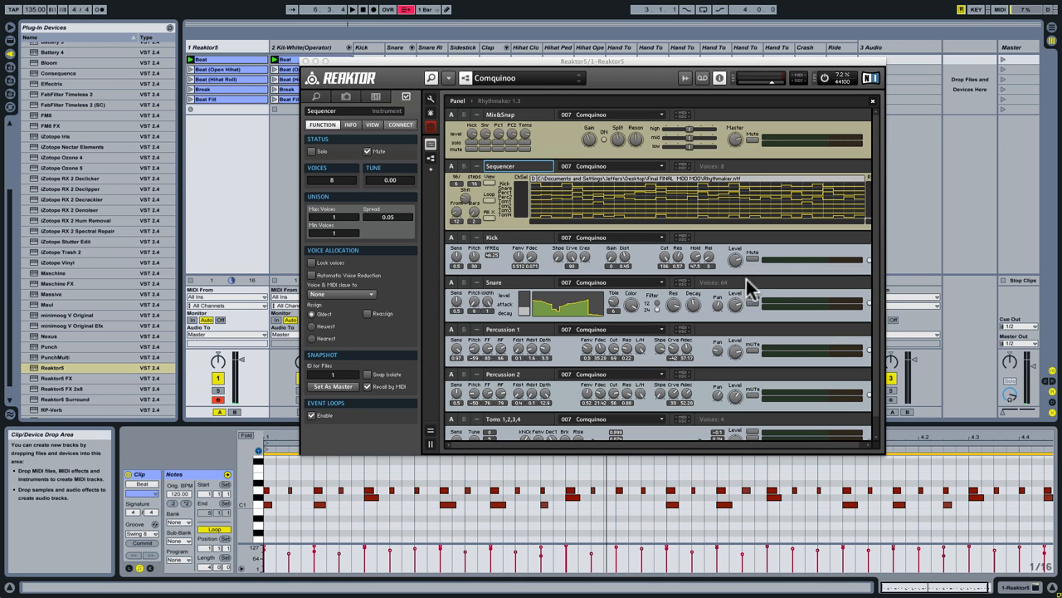
{"action": "key", "text": "space"}
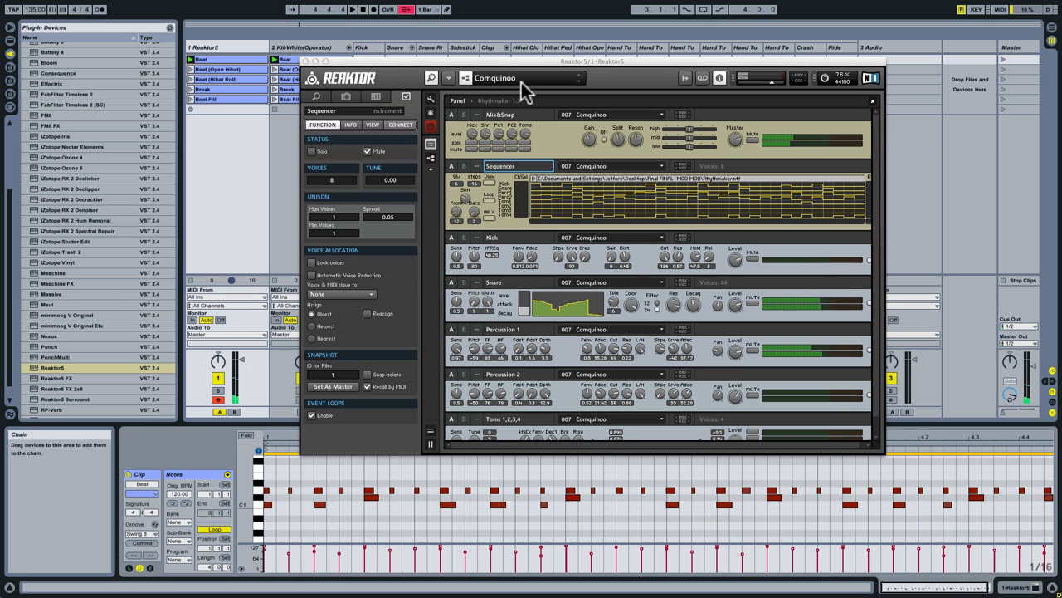
Load snapshot 2:20 Meerokleme in Rhythmaker and start playback of the beat.
{"action": "left_click_drag", "start_coordinate": [504, 60], "coordinate": [474, 64]}
{"action": "left_click", "coordinate": [463, 83]}
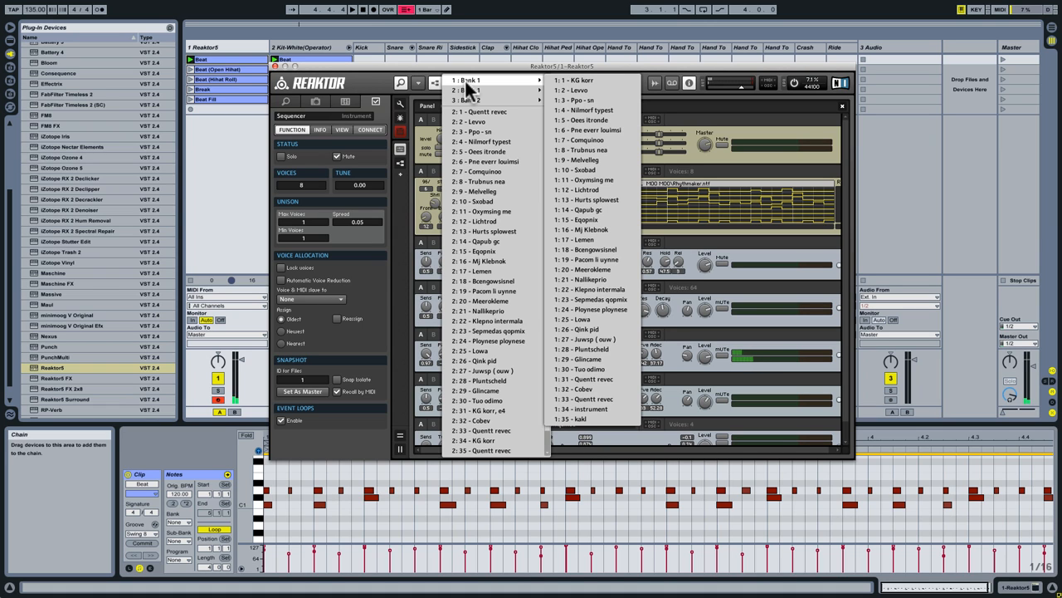
{"action": "left_click", "coordinate": [491, 300]}
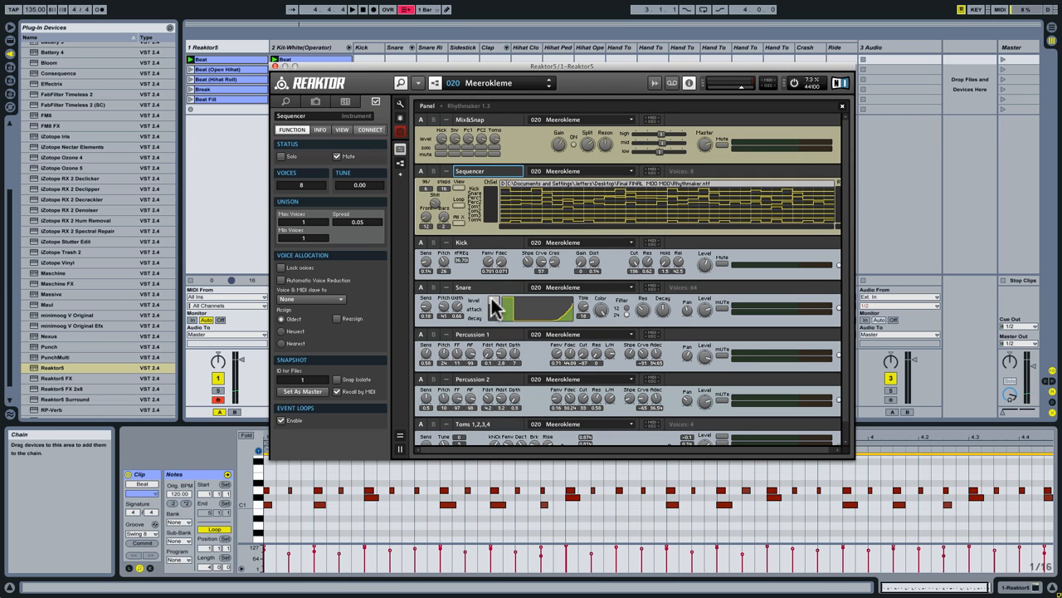
{"action": "key", "text": "space"}
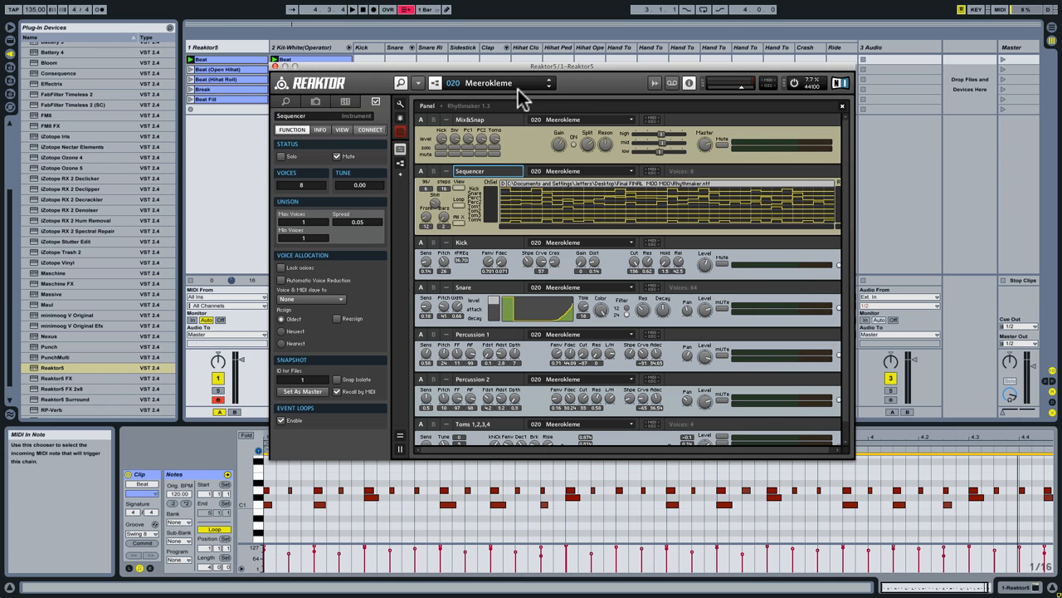
Step through Rhythmaker's snapshots from 021 Nallikeprio to 027 Juwsp ( ouw ) during playback, and reposition the Reaktor window.
{"action": "left_click", "coordinate": [548, 86]}
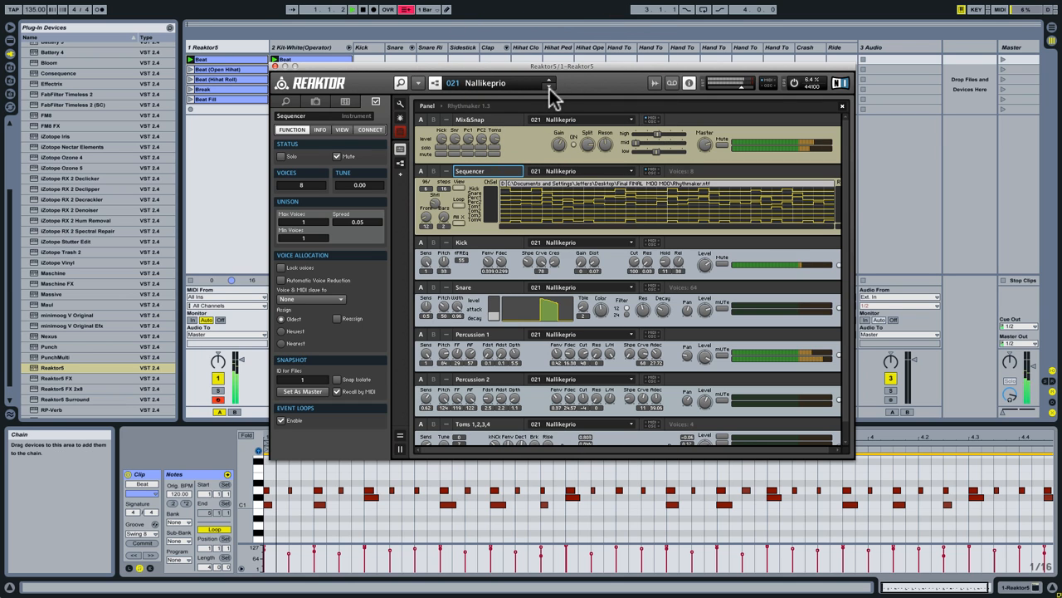
{"action": "left_click", "coordinate": [549, 87]}
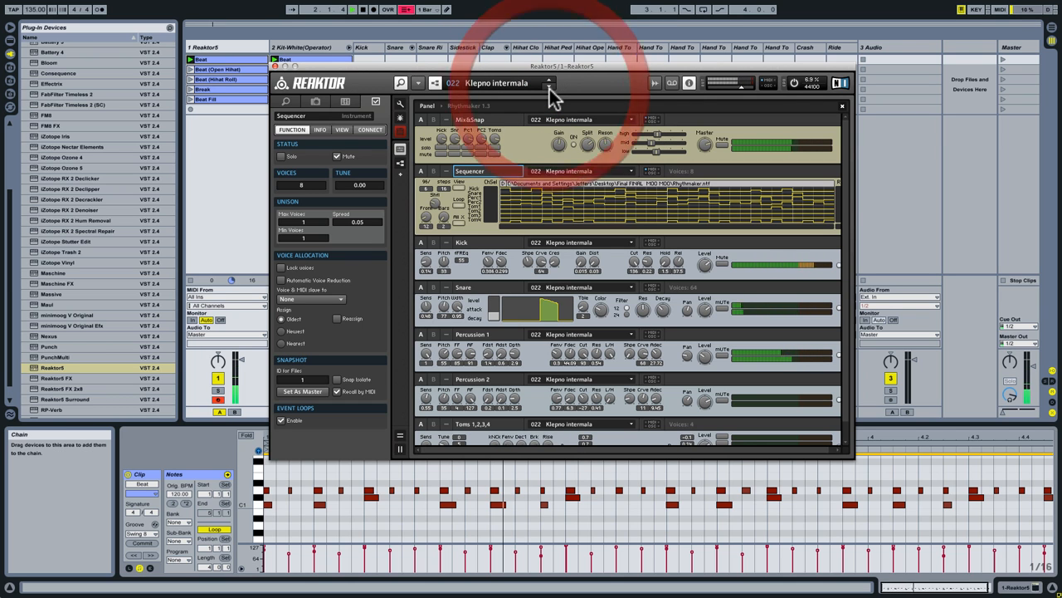
{"action": "left_click", "coordinate": [549, 86]}
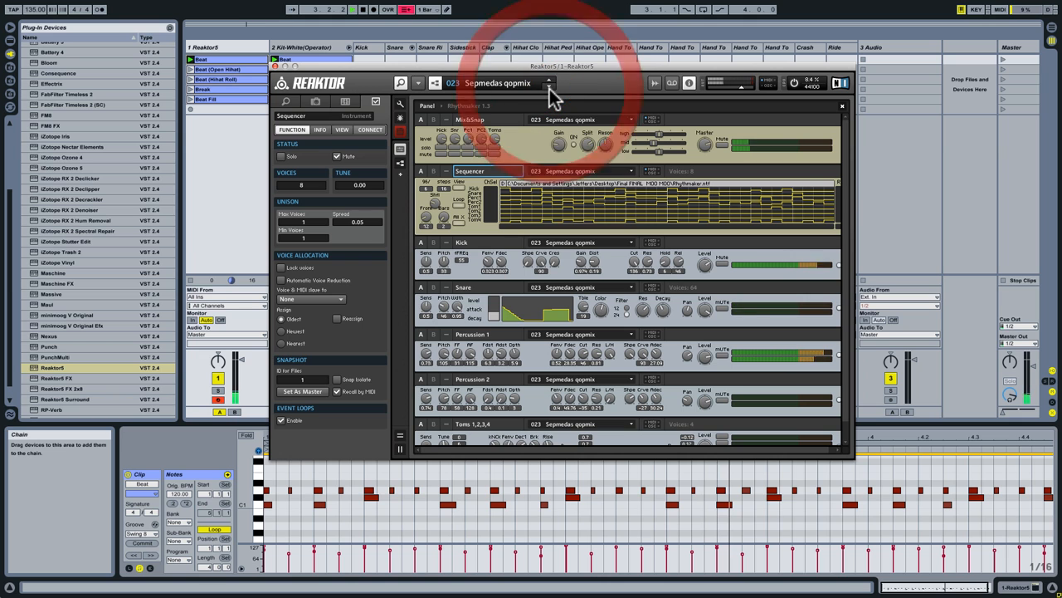
{"action": "left_click", "coordinate": [549, 86]}
{"action": "left_click", "coordinate": [548, 87]}
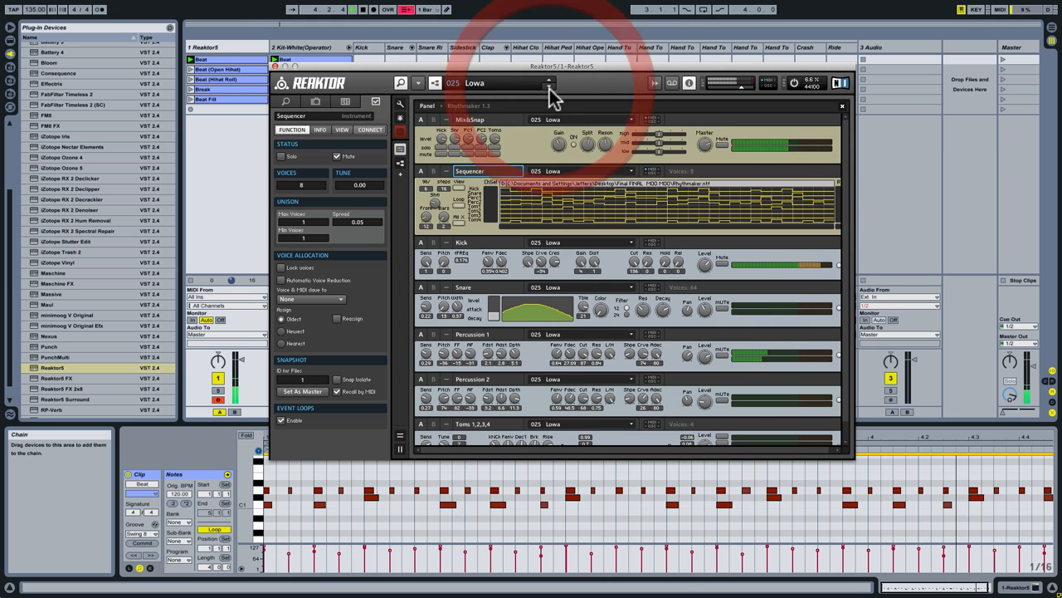
{"action": "left_click", "coordinate": [549, 86]}
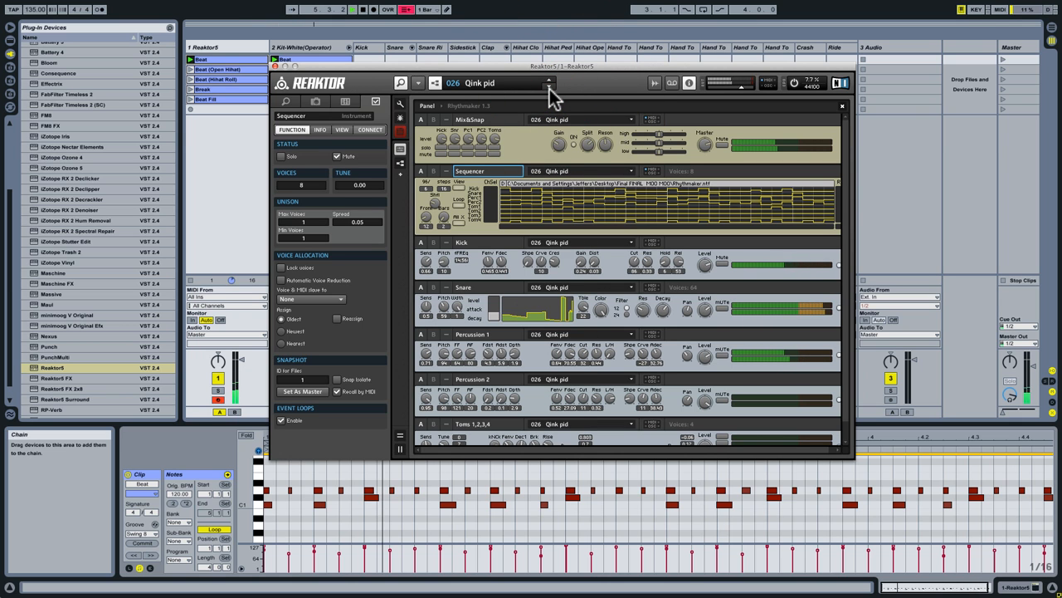
{"action": "left_click", "coordinate": [548, 87]}
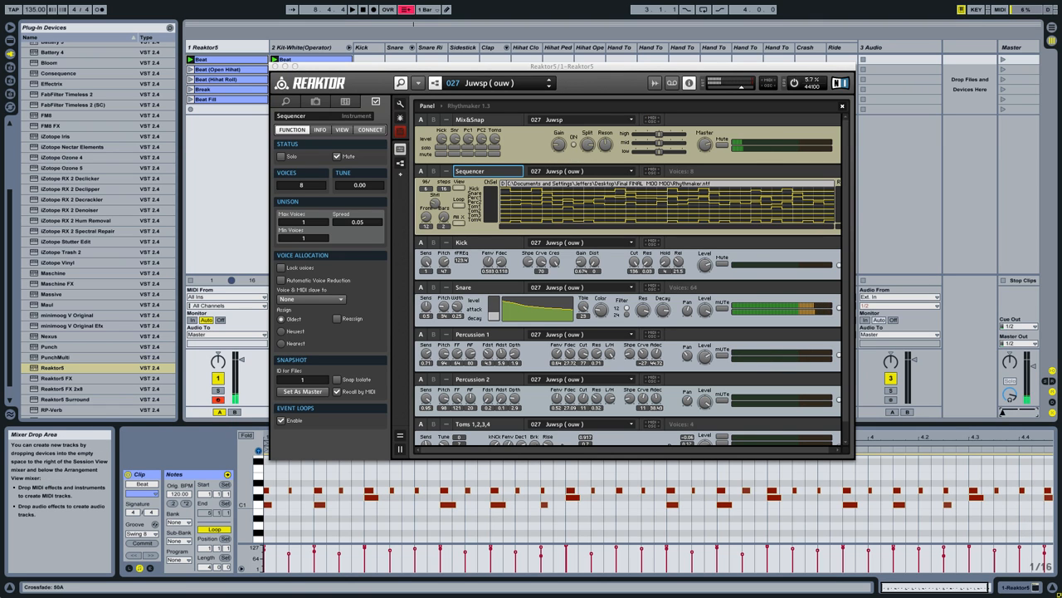
{"action": "left_click", "coordinate": [606, 70]}
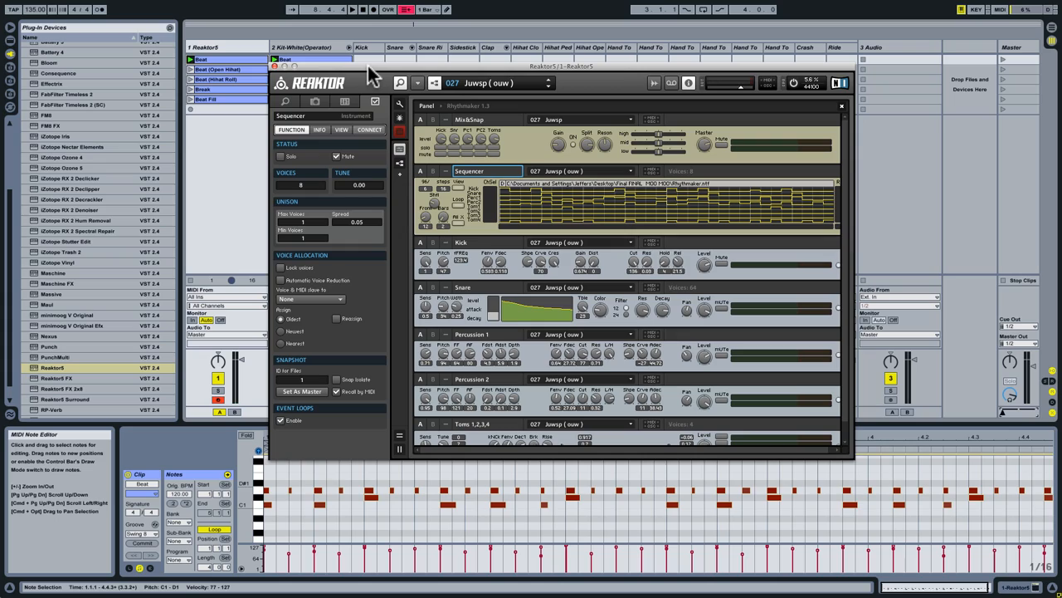
{"action": "left_click_drag", "start_coordinate": [371, 73], "coordinate": [353, 80]}
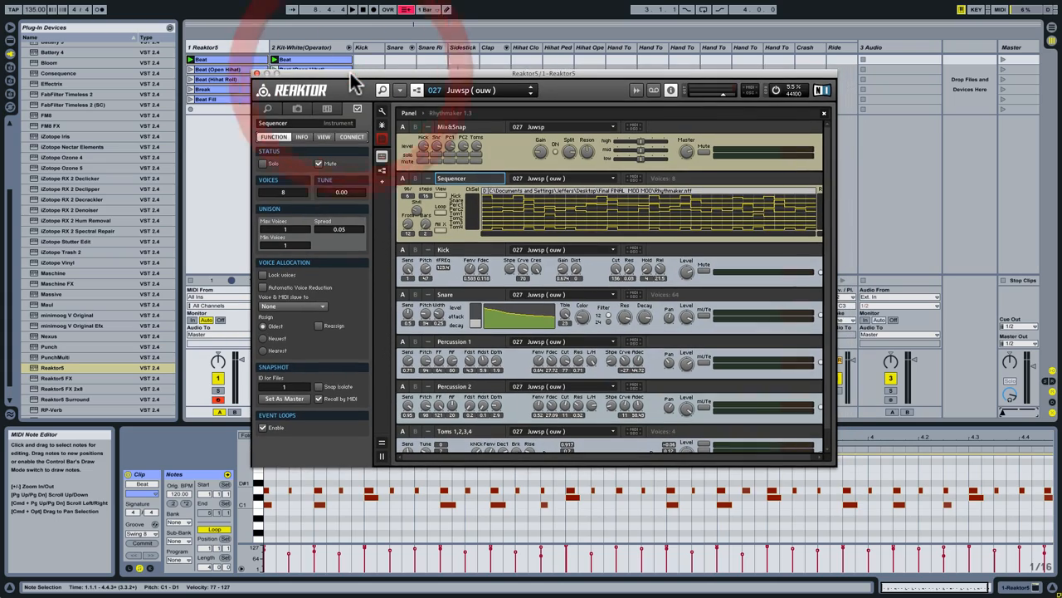